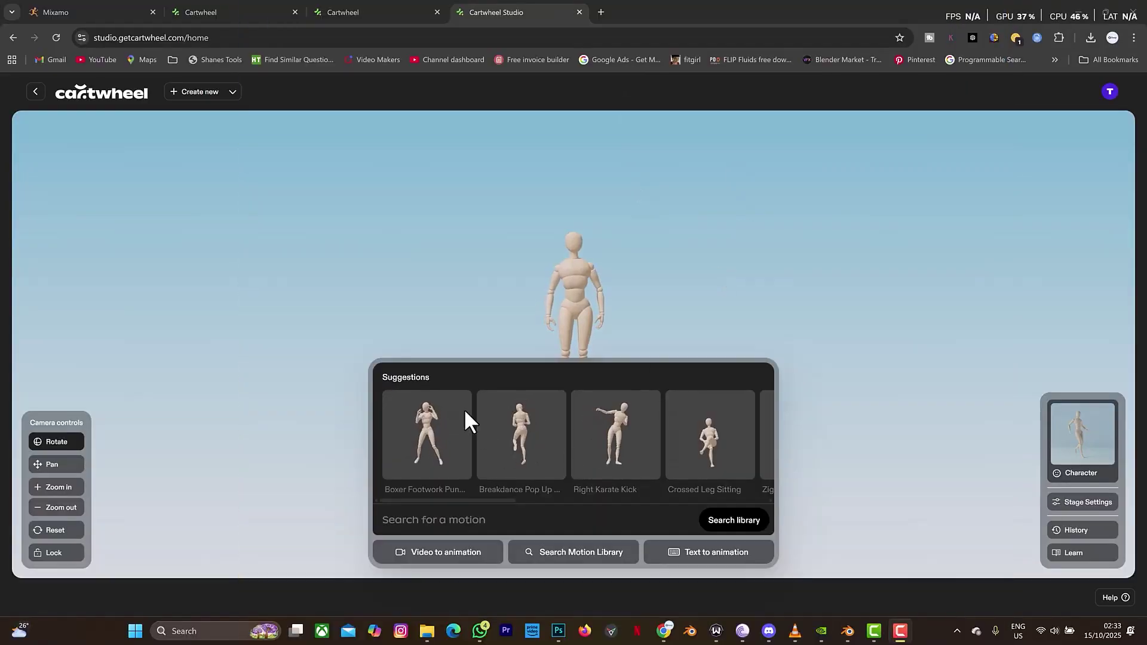
- Generate an animation from the video file 0001, keeping its full length, and preview the resulting motion
click(475, 559)
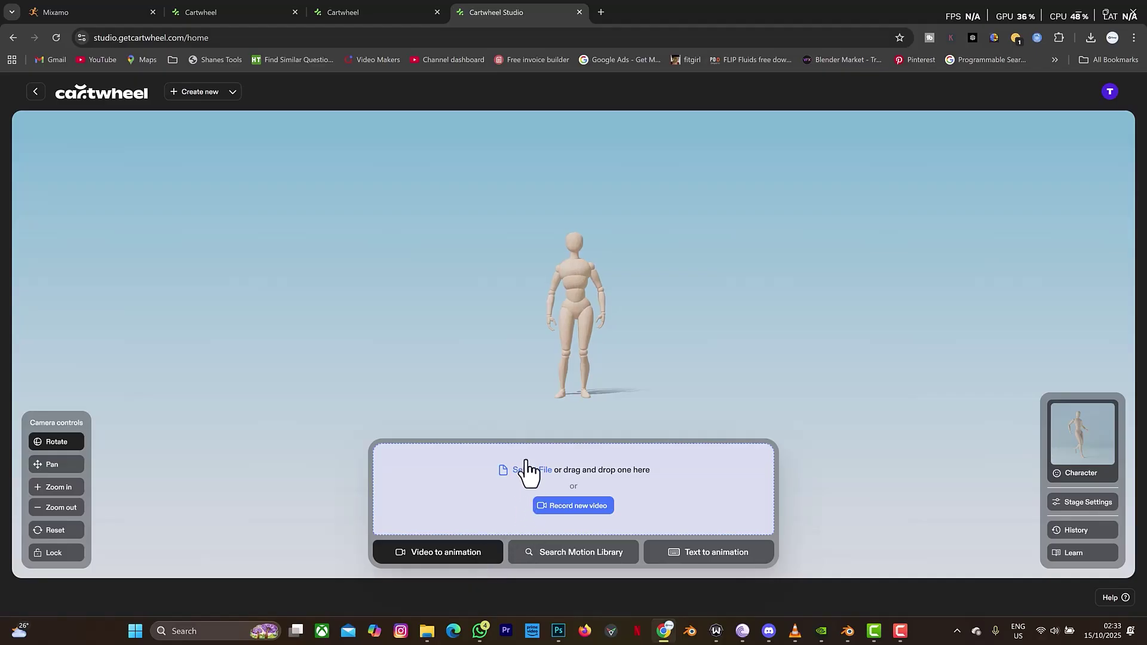
click(526, 475)
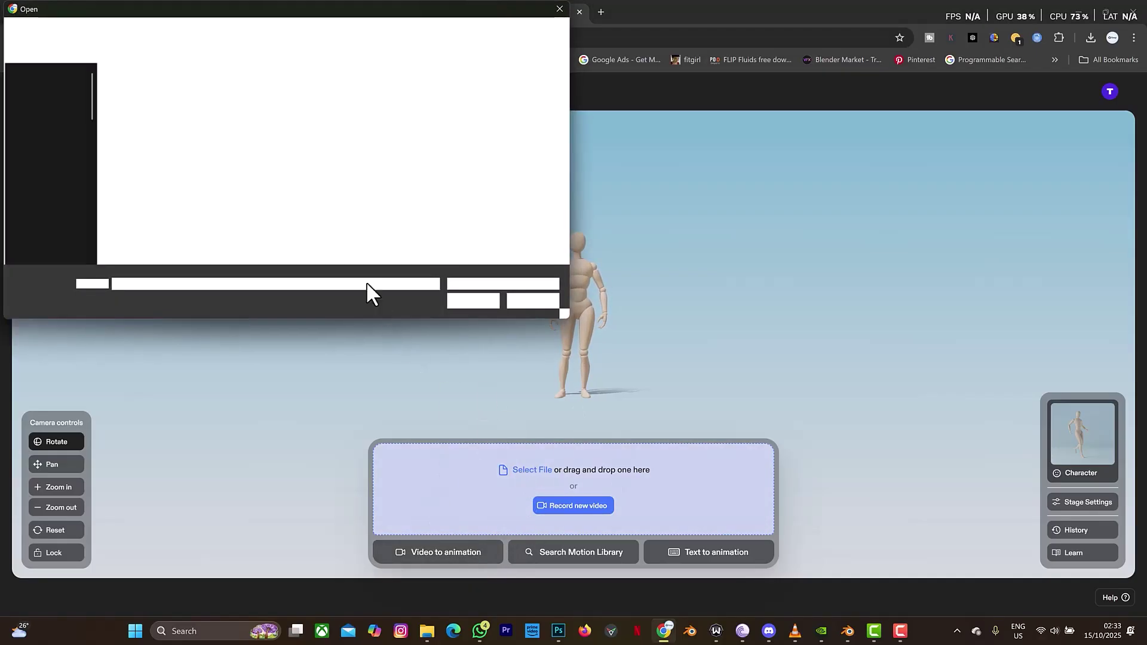
scroll(353, 178, down, 2)
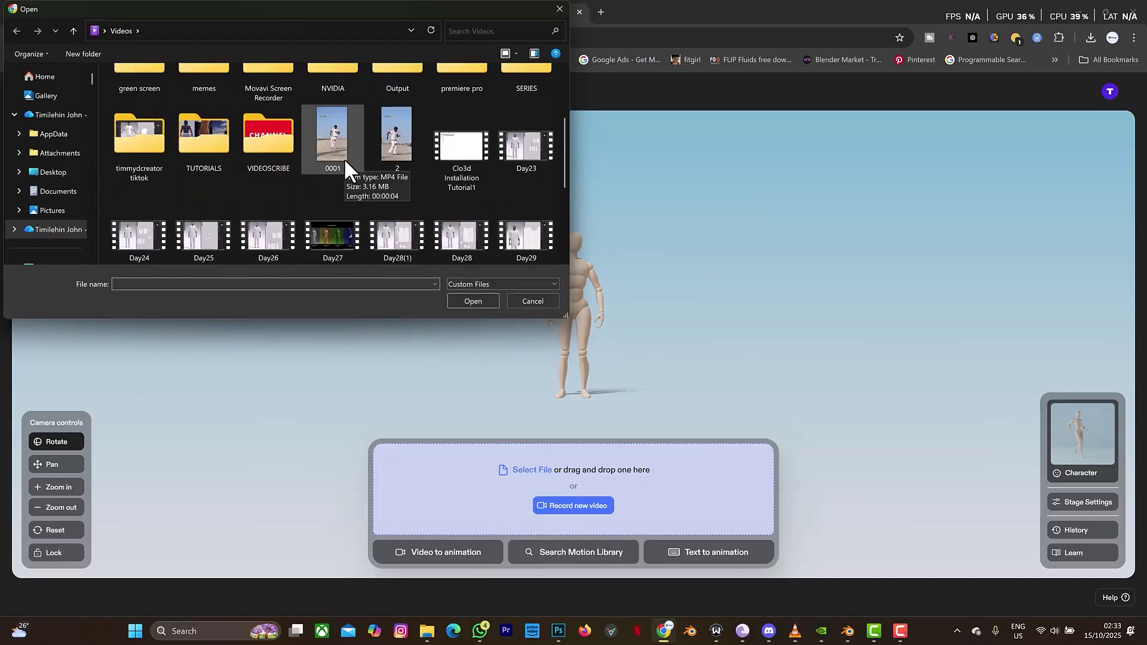
click(345, 159)
click(472, 301)
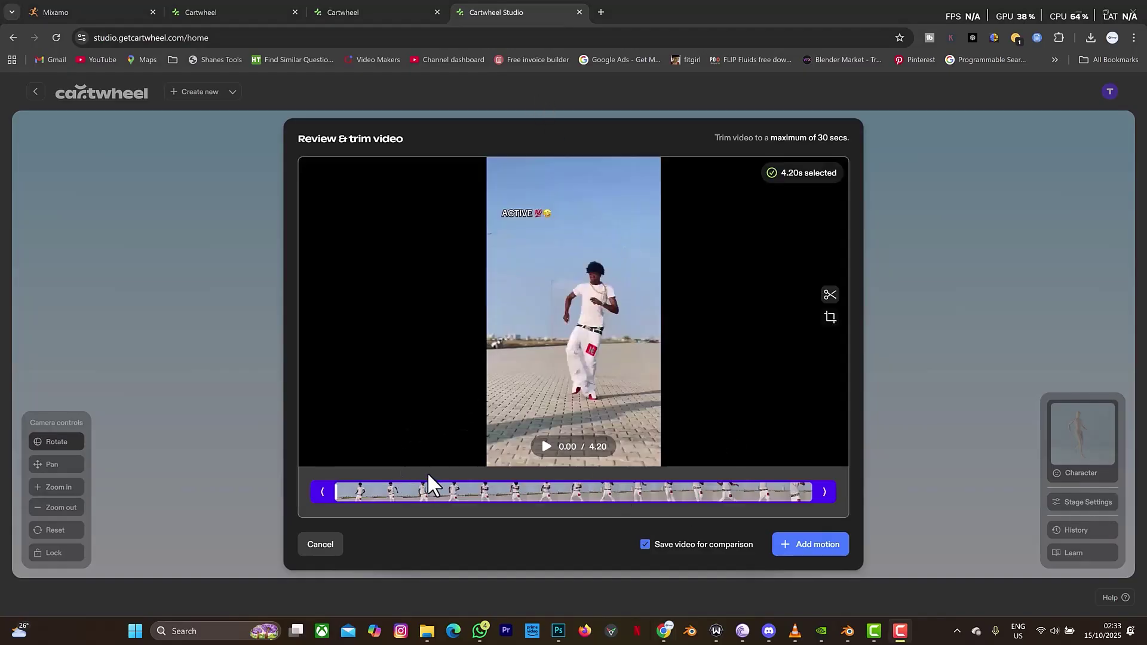
click(818, 546)
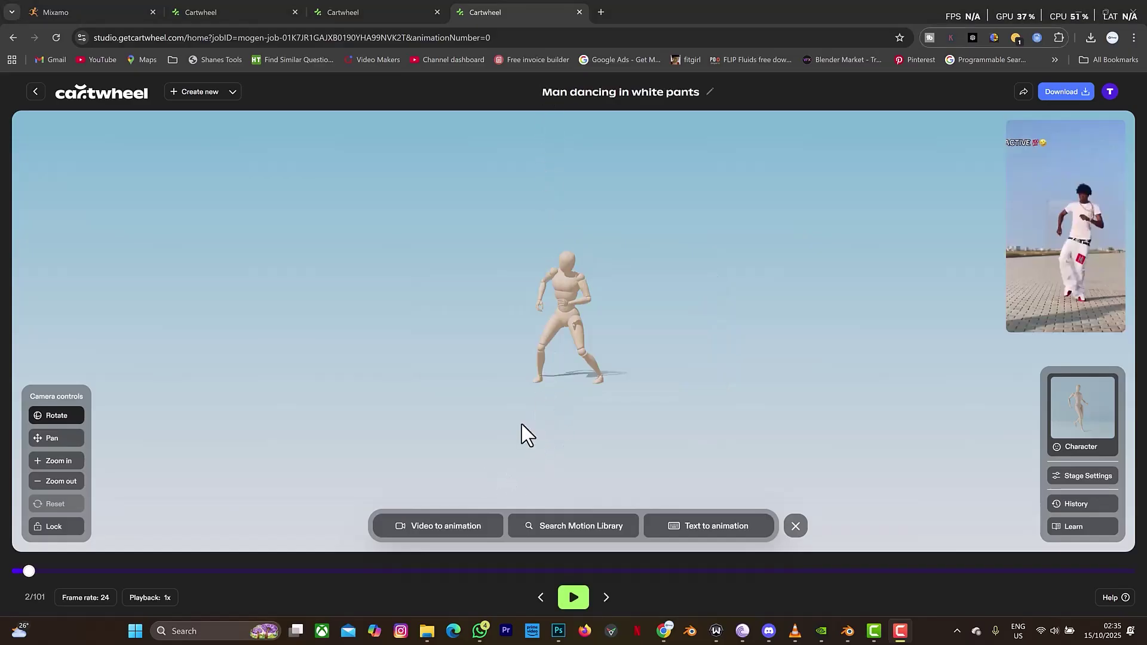
click(573, 599)
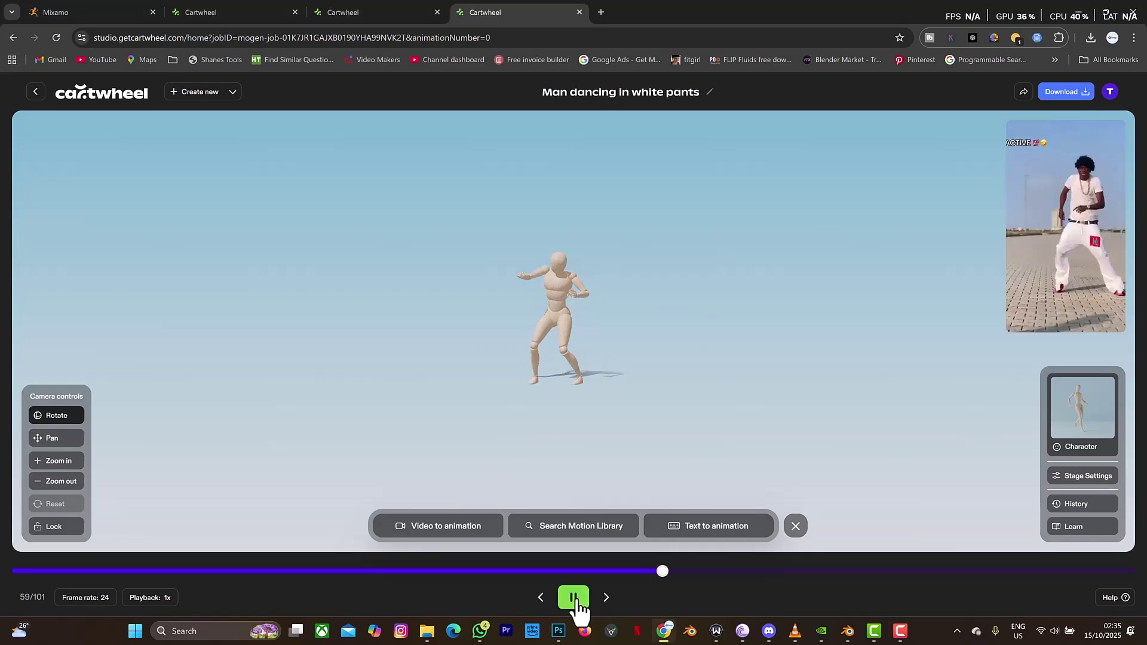
click(574, 600)
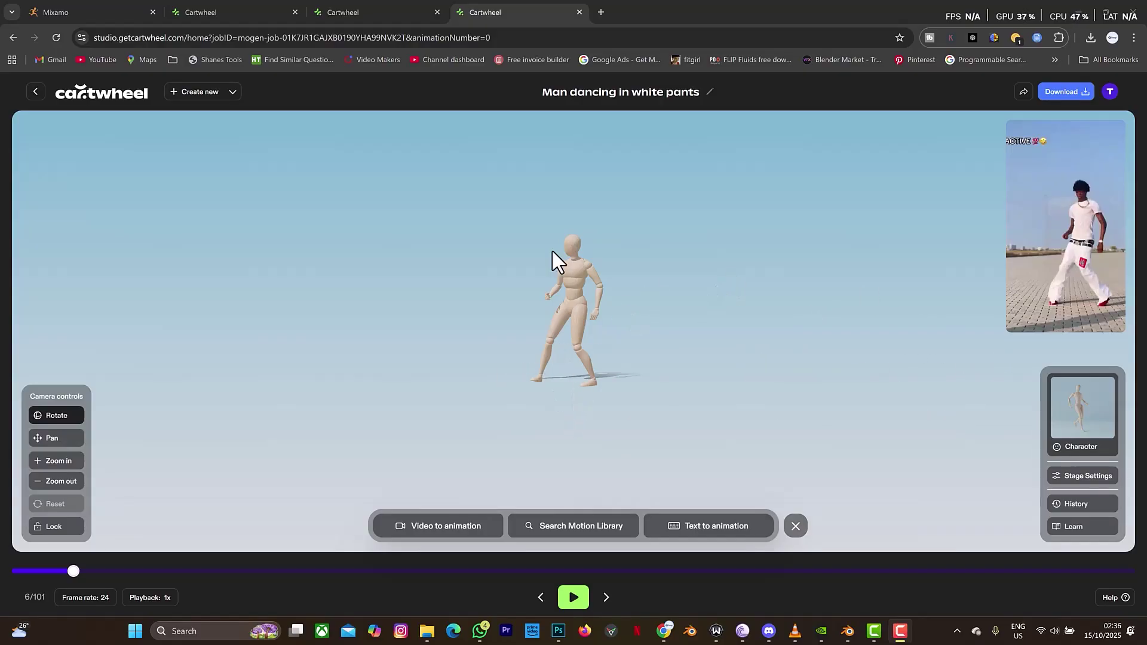
- Add the motion from the video file 2 to the current animation and play back the combined result
click(460, 532)
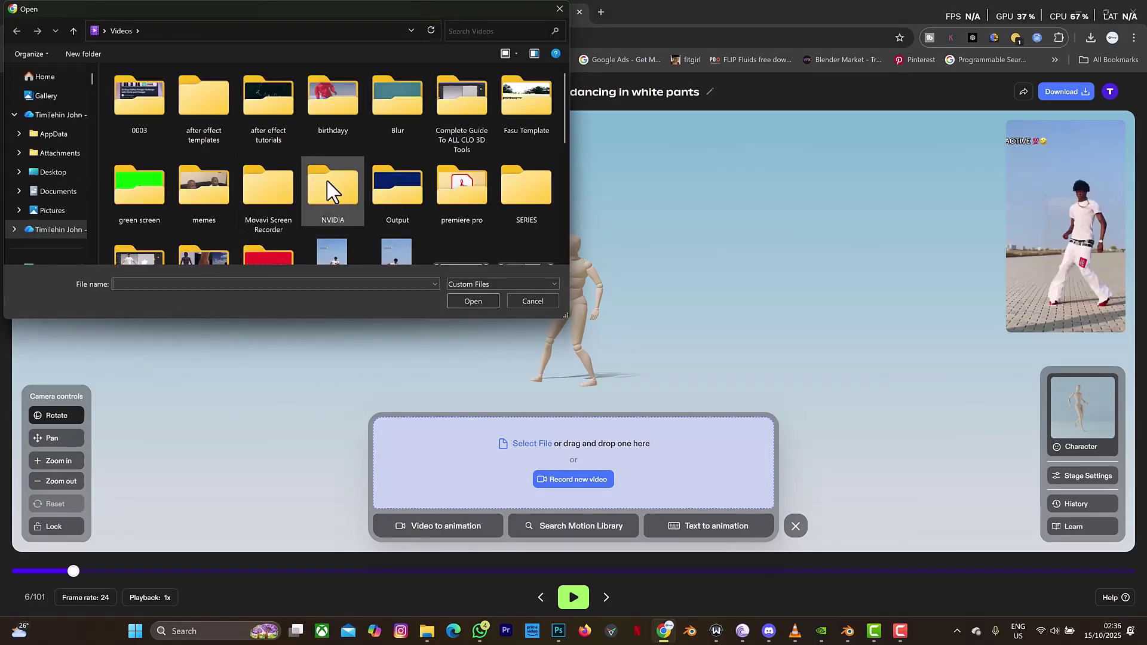
scroll(368, 190, down, 2)
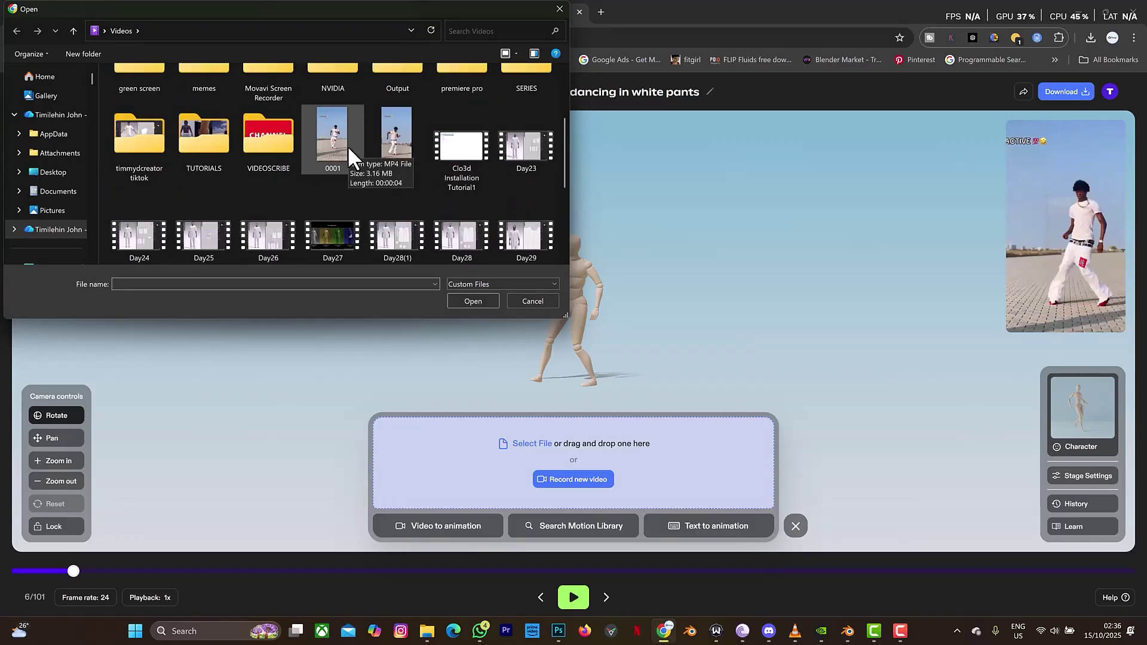
click(382, 141)
click(491, 302)
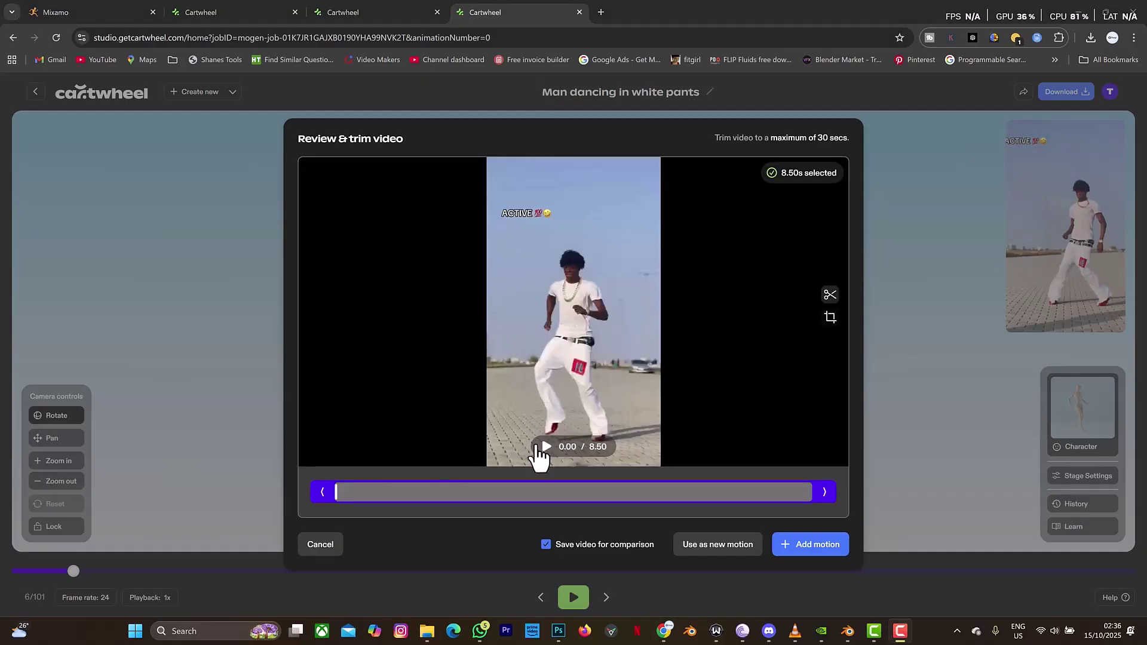
click(803, 547)
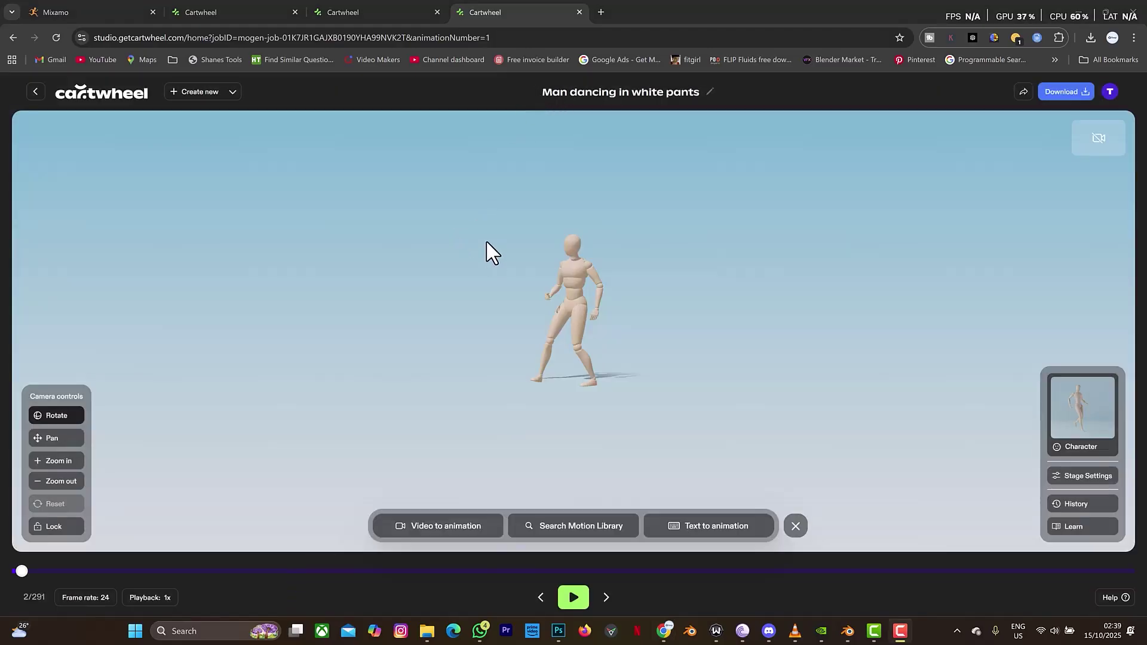
click(573, 598)
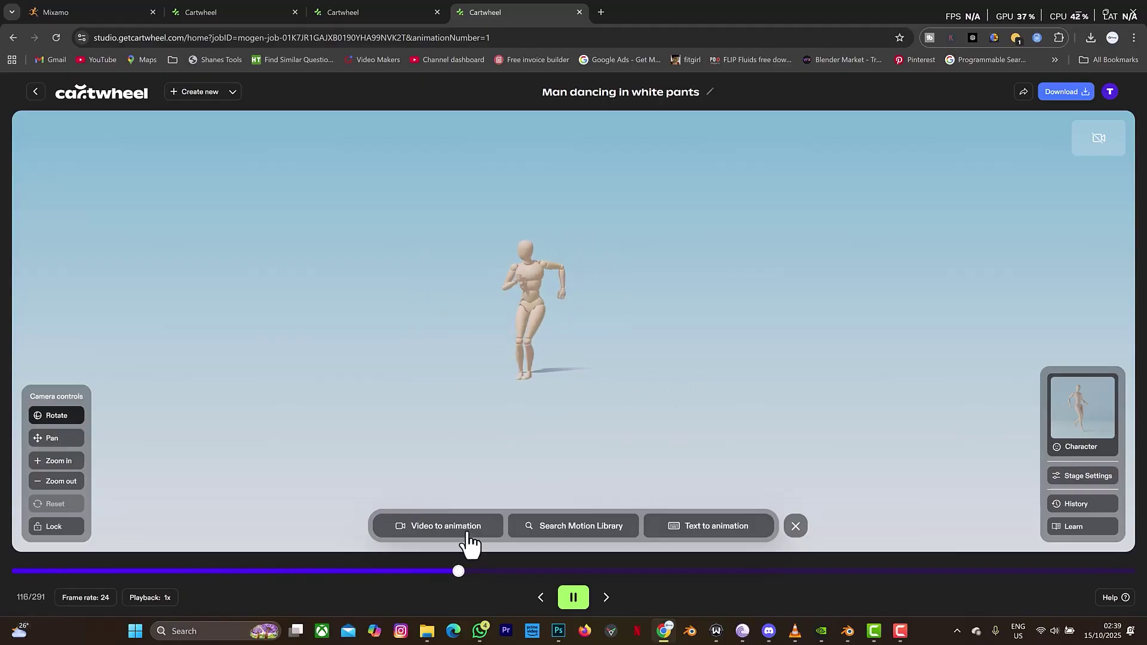
click(469, 533)
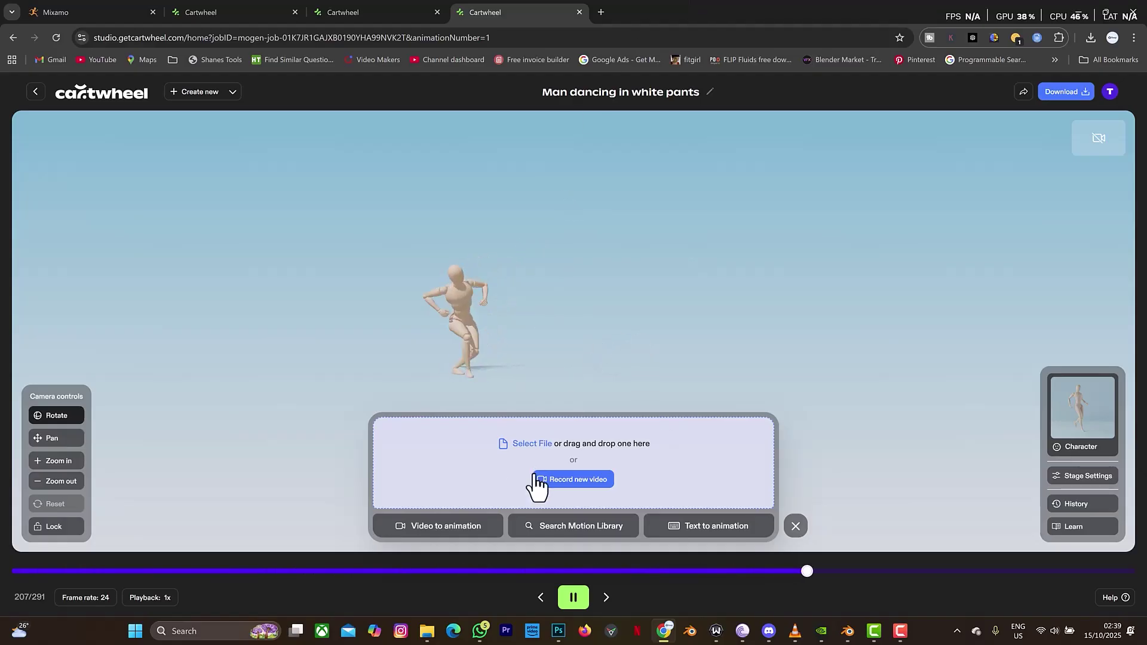
click(796, 526)
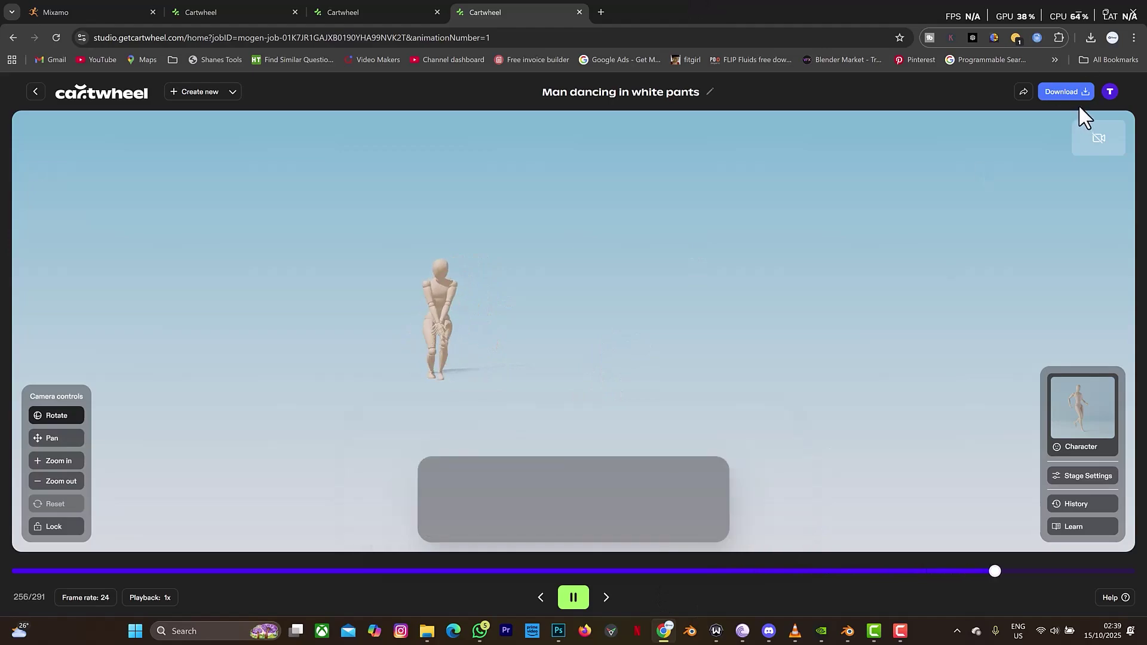
- Download the combined animation as an FBX for Blender, with the mesh included at frame rate 24
click(1080, 94)
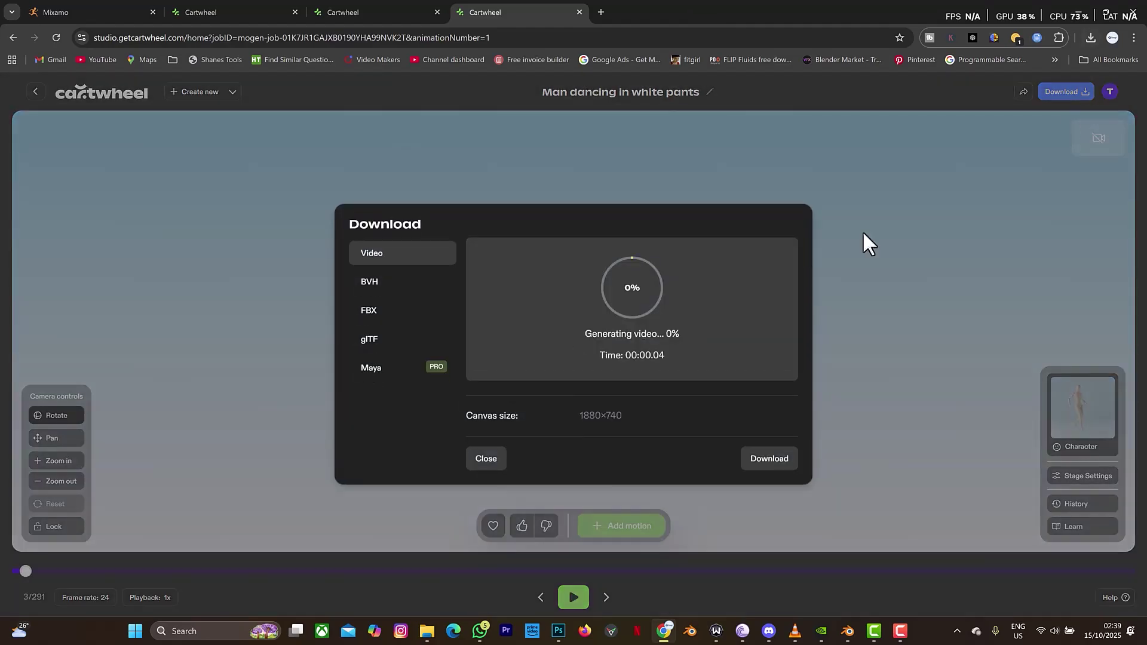
click(368, 310)
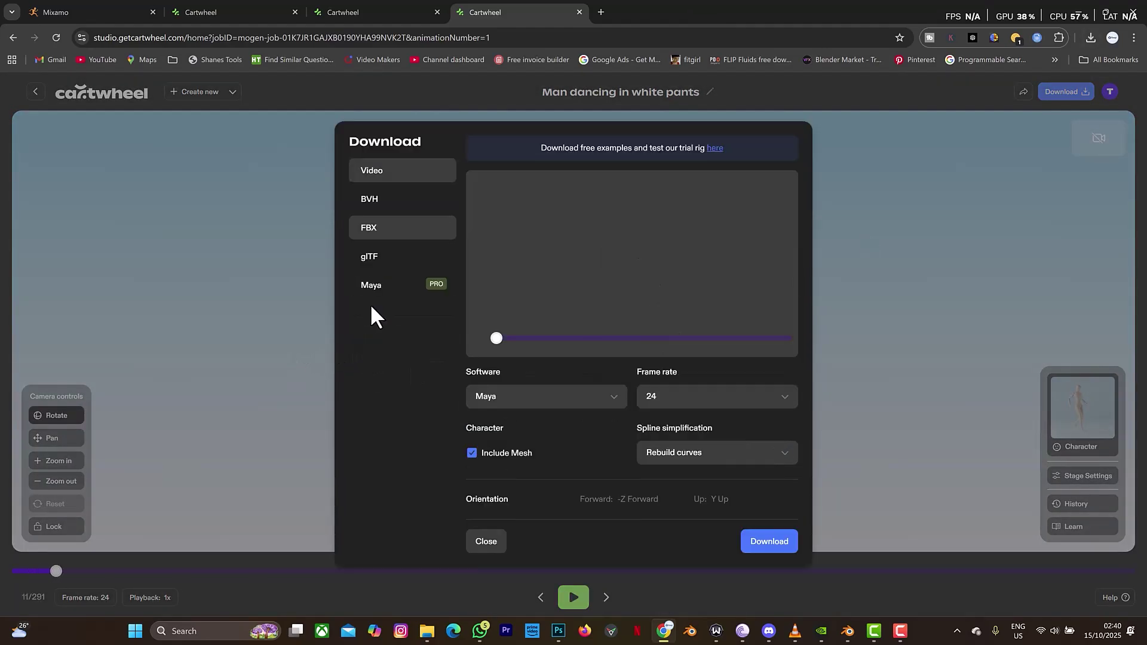
click(535, 408)
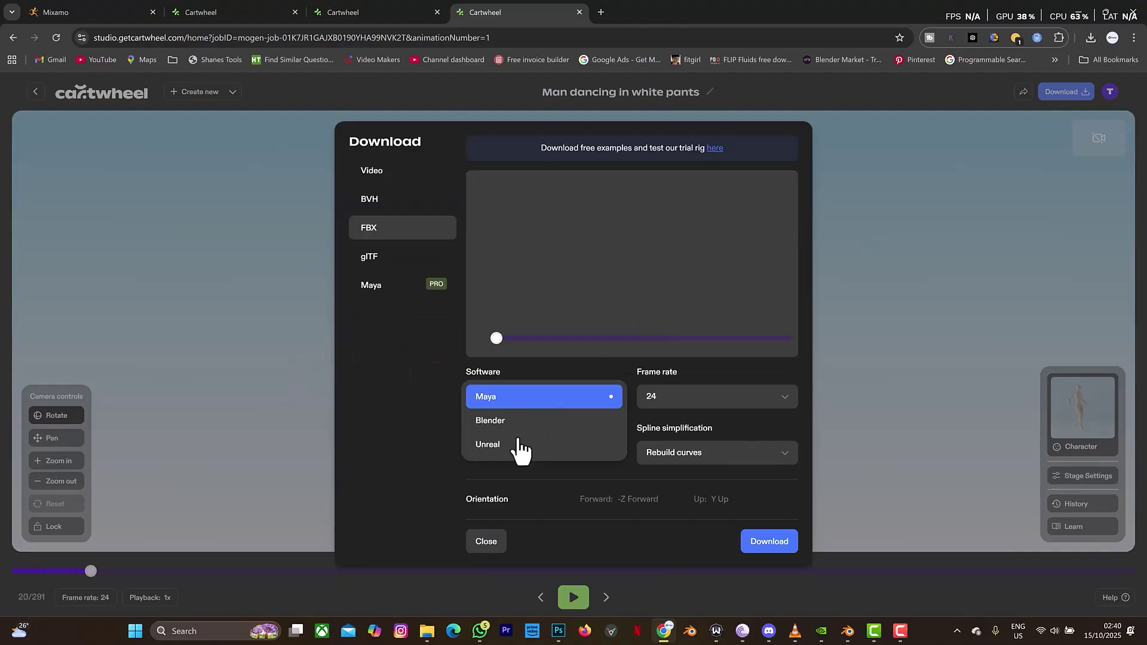
click(516, 422)
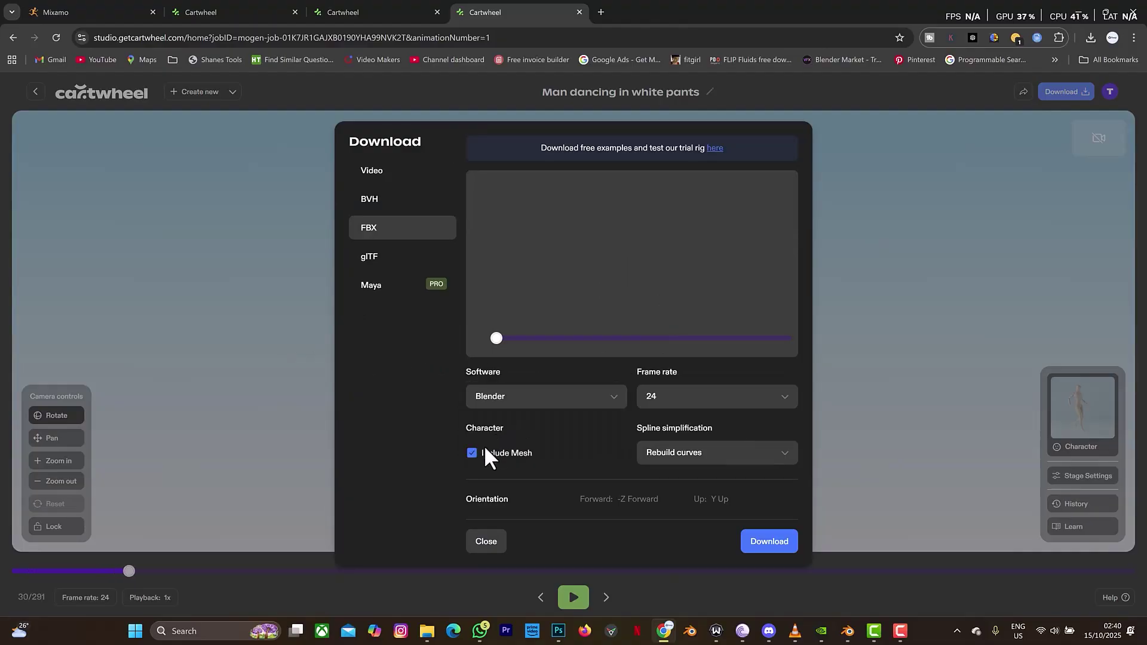
click(760, 549)
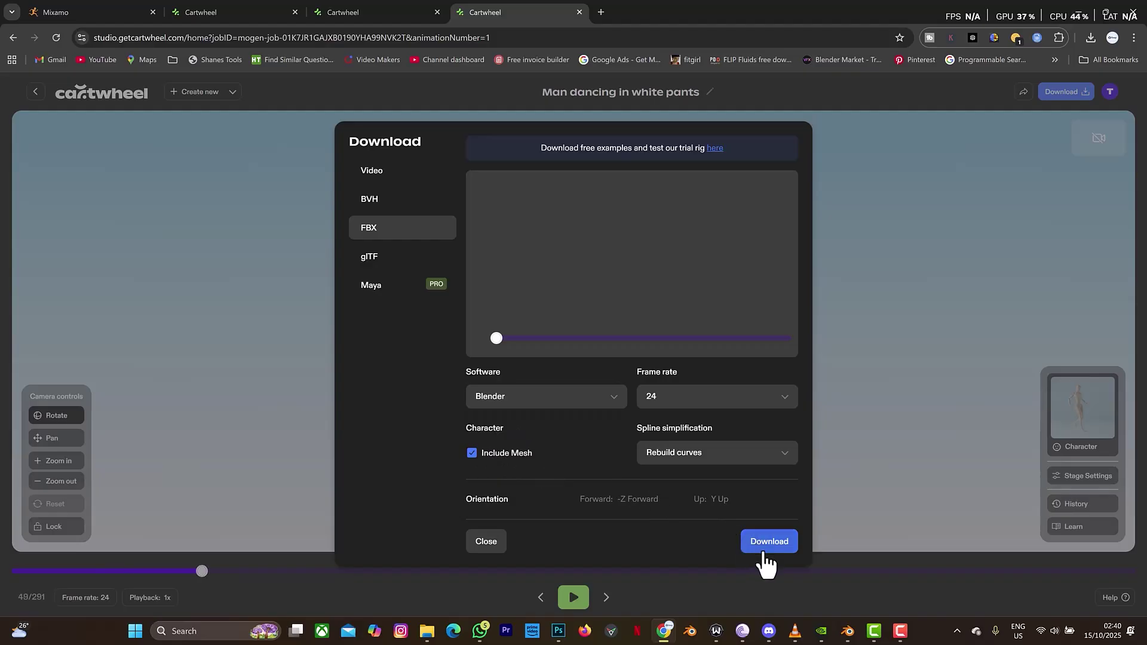
click(764, 544)
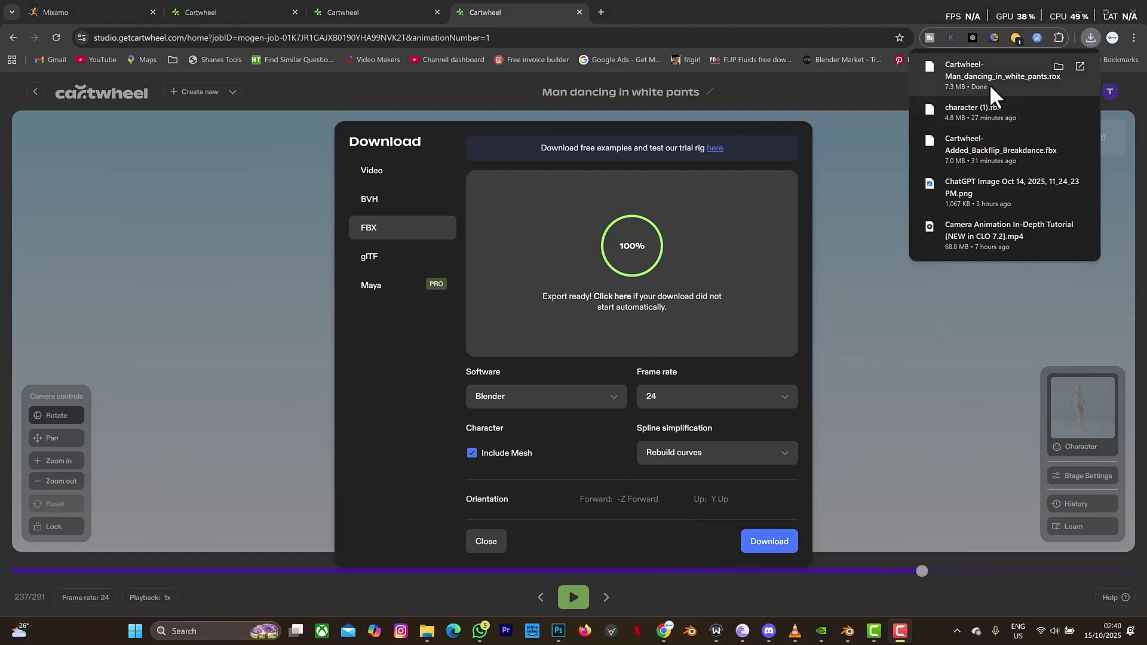
- Switch to Blender and examine the rigged male character from the front and at an angle
click(849, 632)
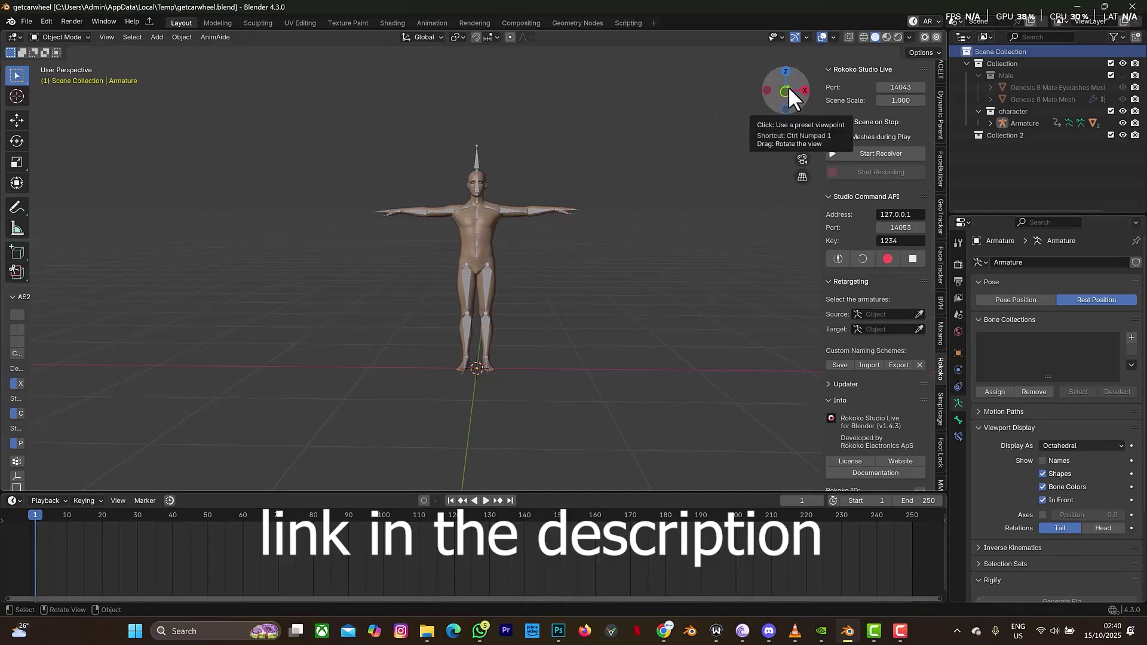
key(KP_Decimal)
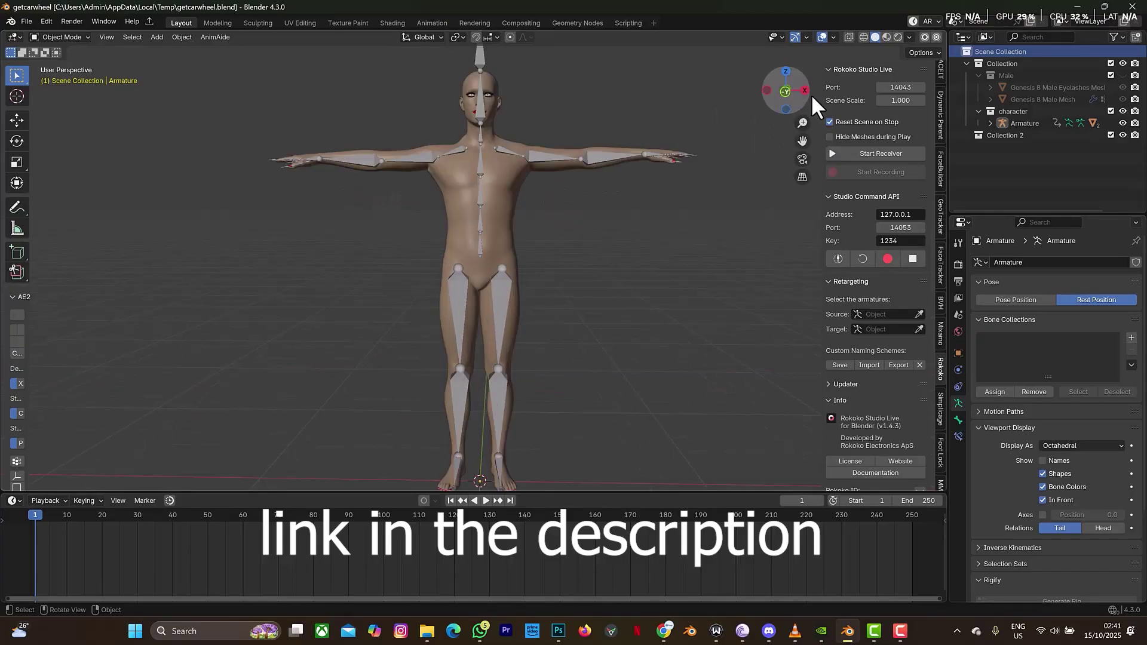
drag(793, 94, 574, 153)
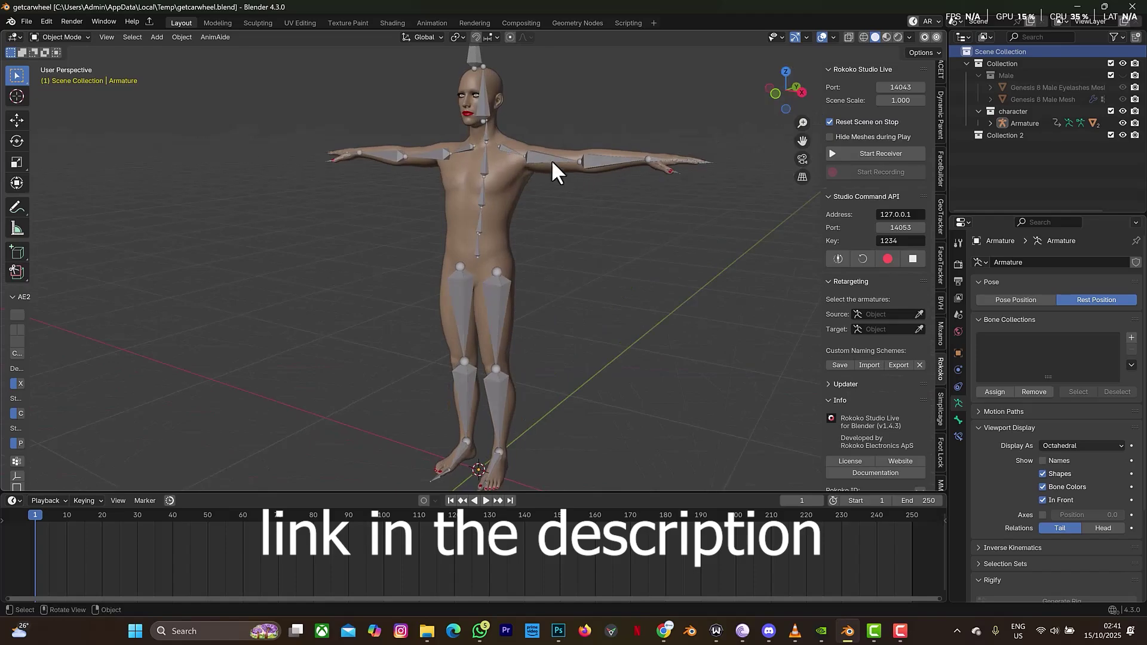
scroll(521, 208, down, 3)
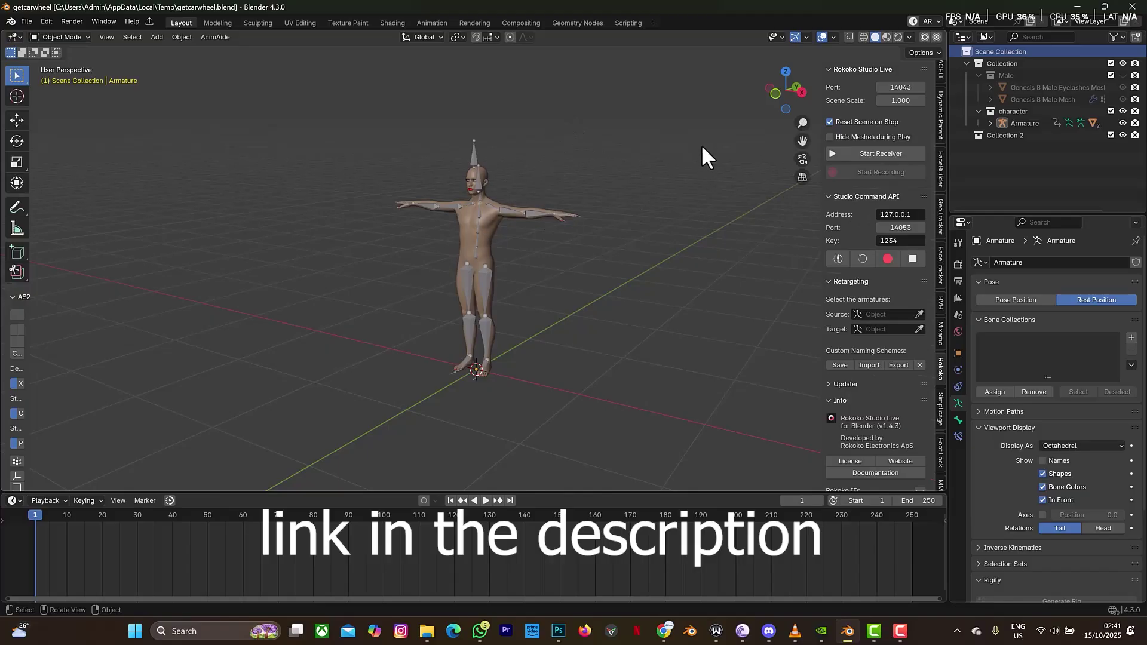
drag(788, 94, 779, 94)
scroll(584, 180, up, 5)
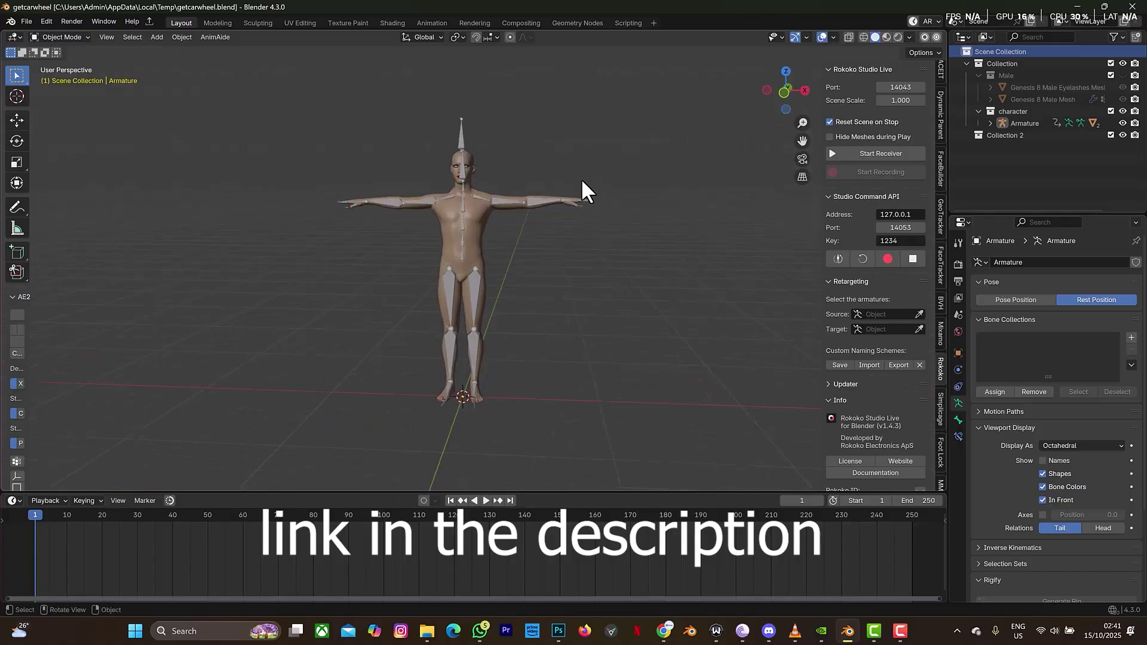
drag(802, 140, 825, 263)
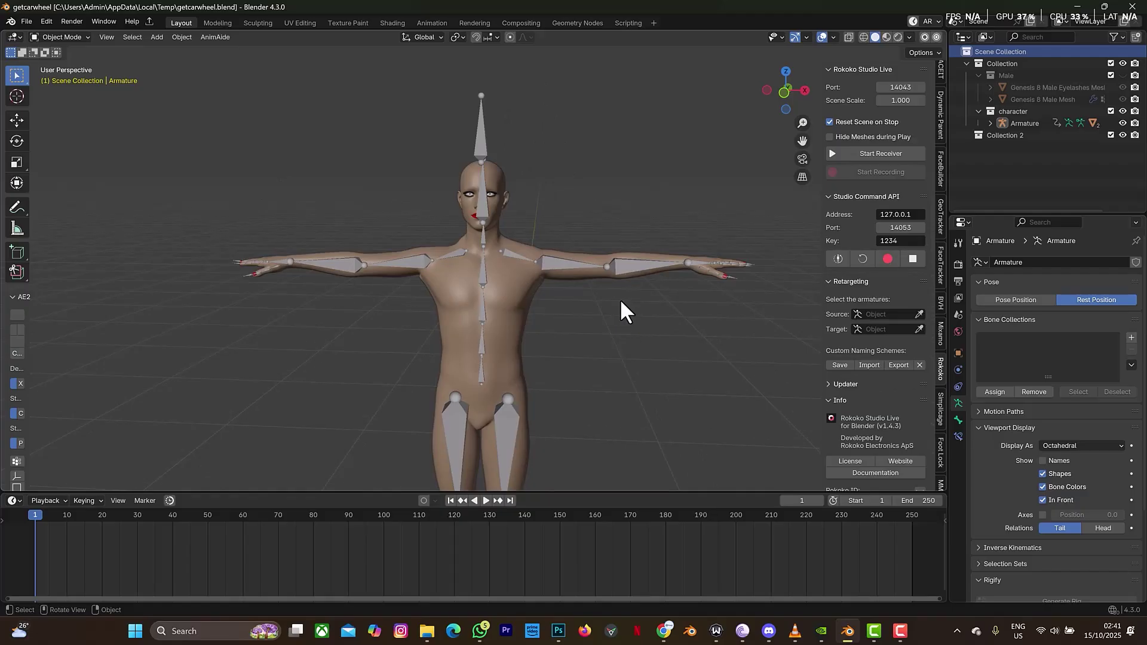
- Select the character's armature, show it in Pose Position for comparison, and return it to Rest Position
click(477, 161)
click(482, 140)
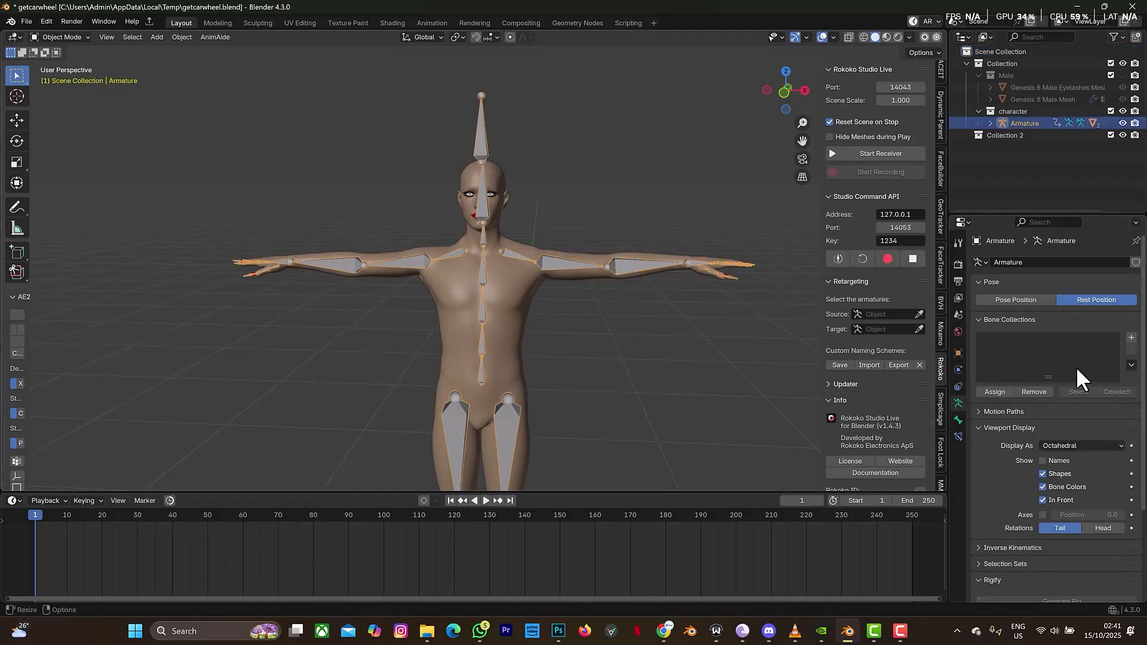
click(997, 302)
scroll(537, 298, down, 4)
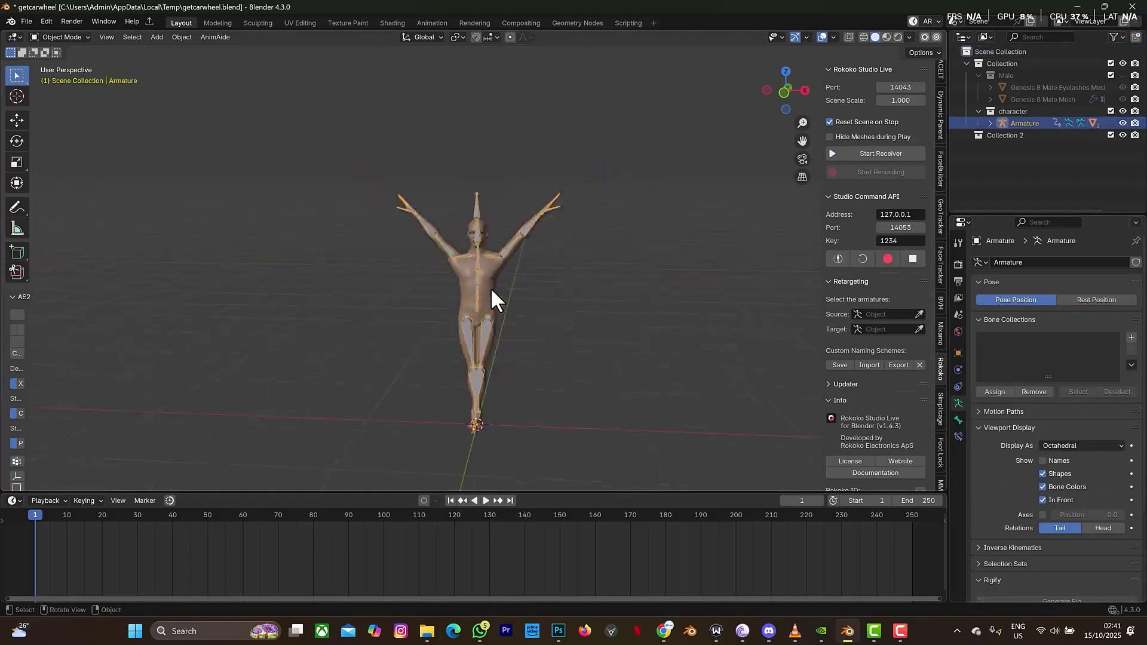
mouse_move(791, 84)
mouse_down()
mouse_move(848, 88)
mouse_move(792, 87)
mouse_up()
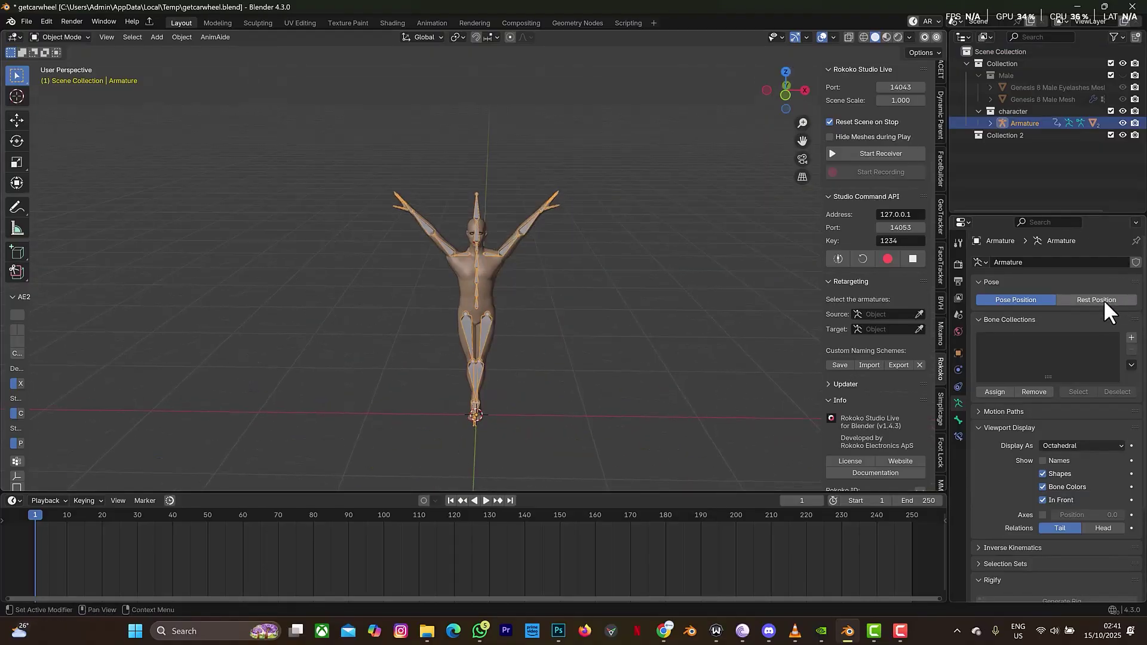
click(1103, 299)
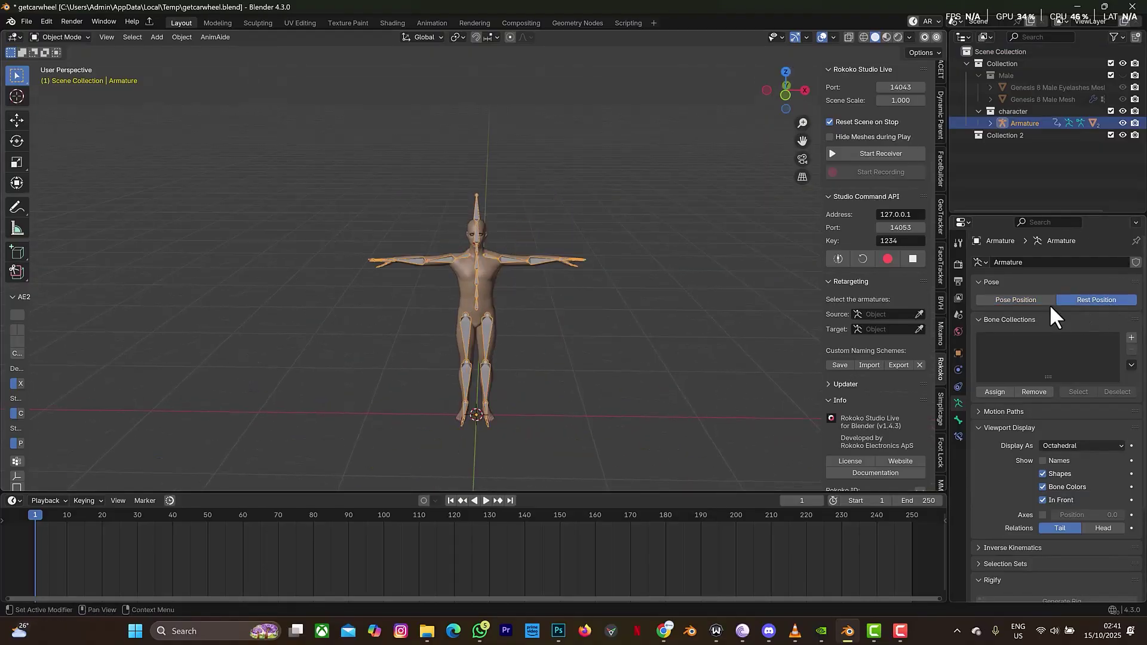
- Import Cartwheel-Man_dancing_in_white_pants.fbx from the Downloads folder into Collection 2
click(1004, 136)
click(24, 15)
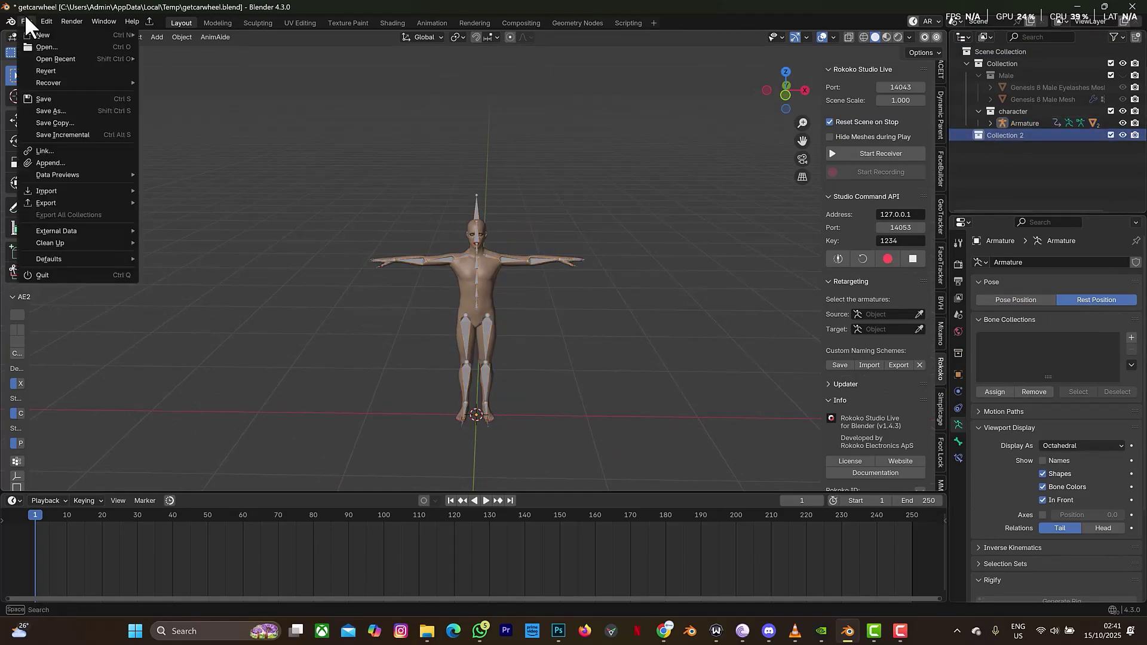
mouse_move(54, 191)
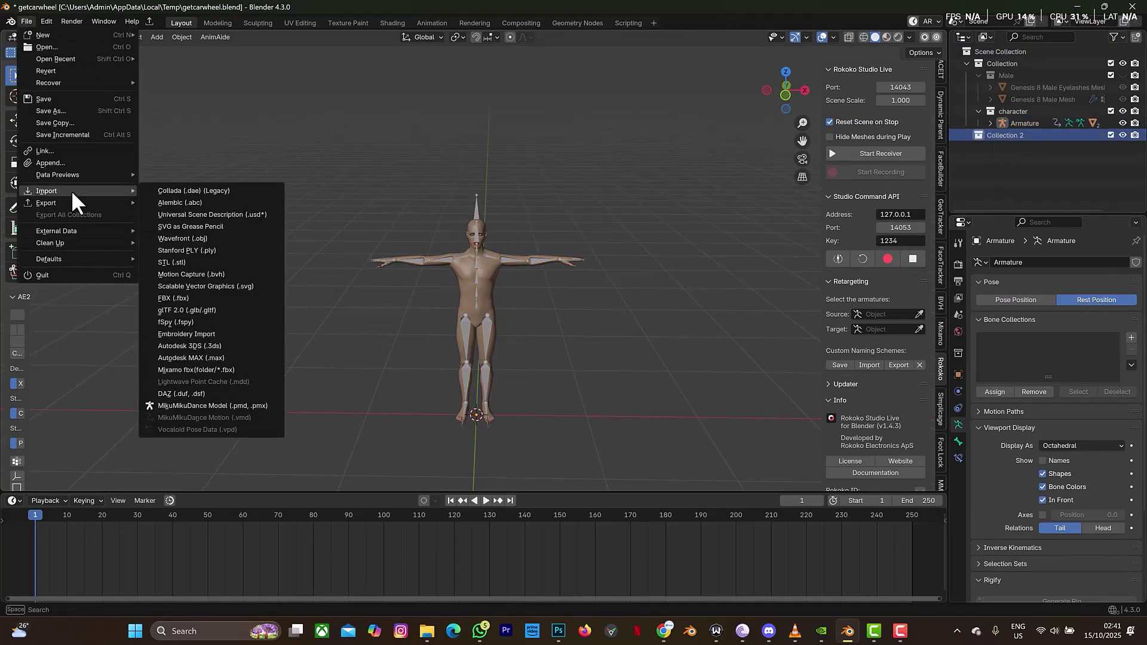
click(187, 297)
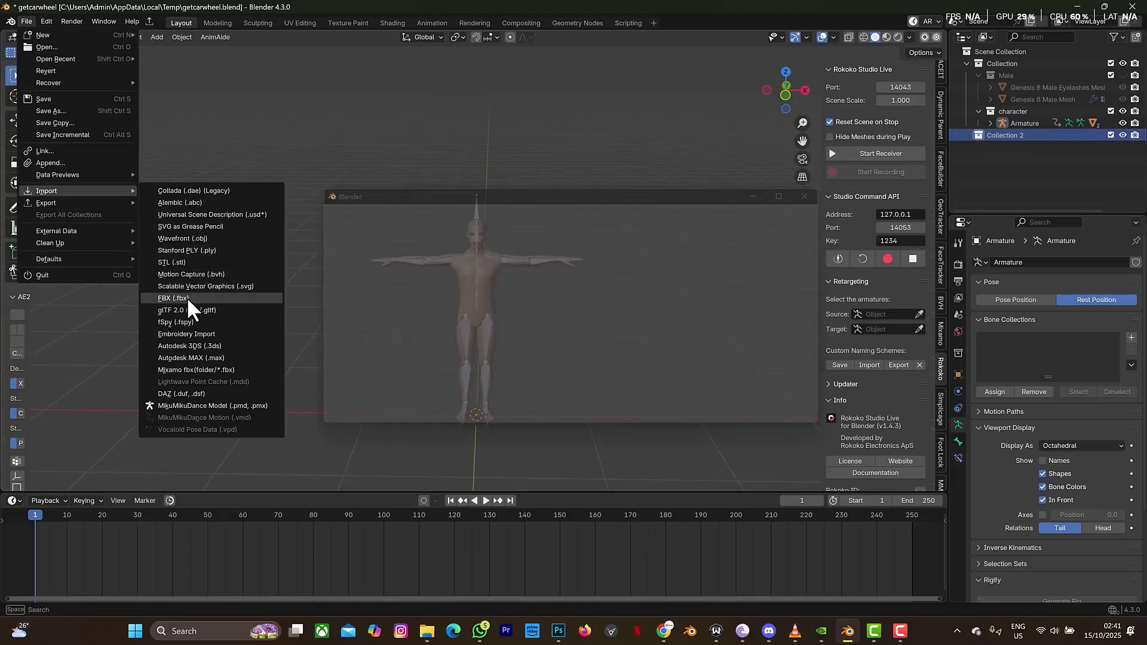
click(569, 344)
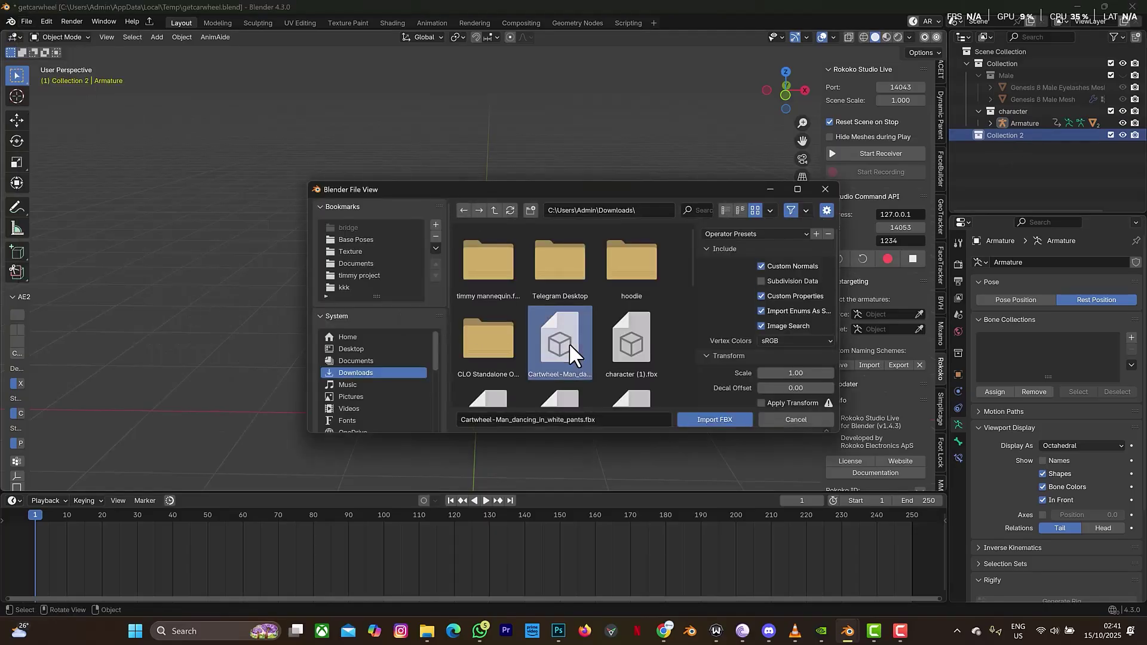
click(696, 417)
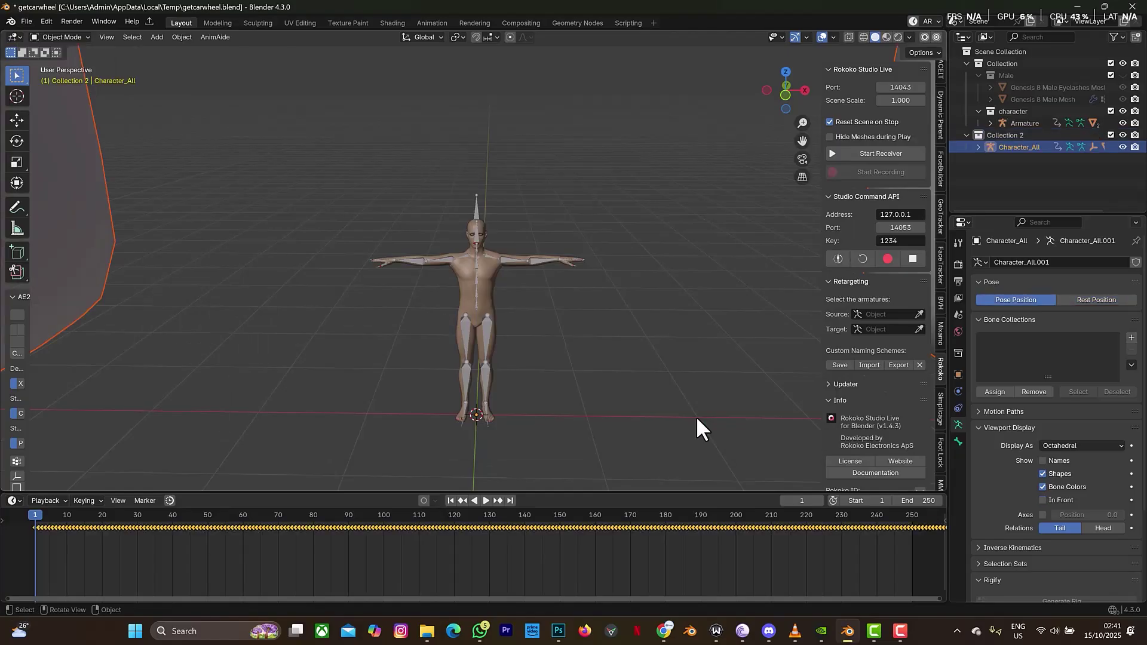
- Scale the imported Character_All down uniformly to roughly the height of the rigged male character
scroll(663, 379, down, 2)
key(KP_Decimal)
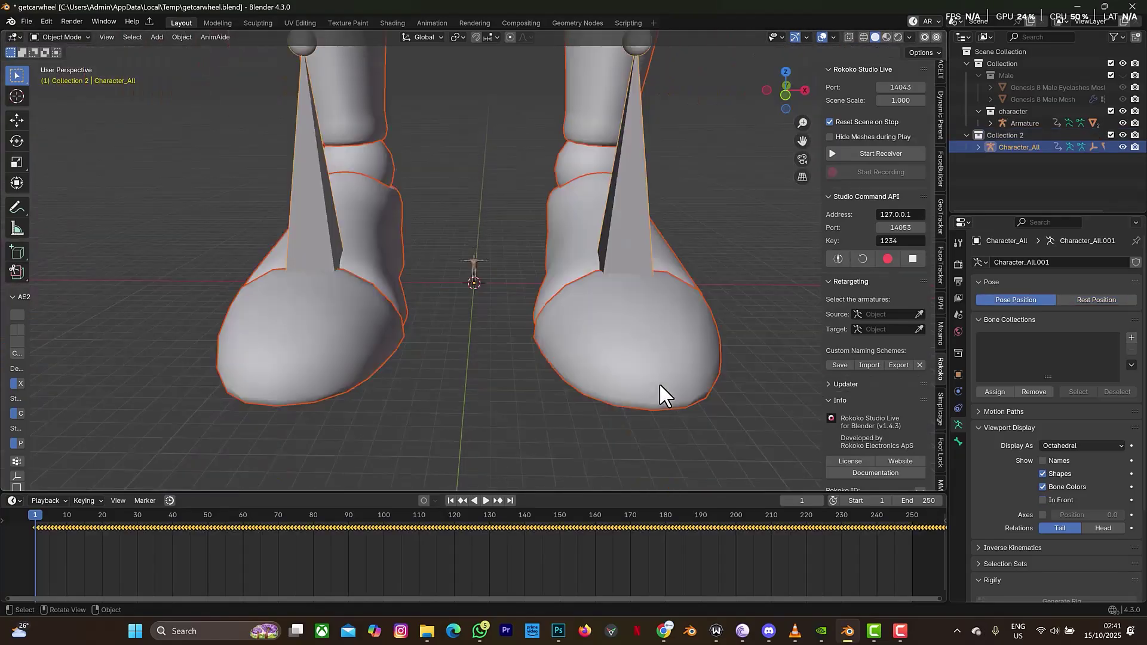
scroll(659, 383, down, 3)
key(s)
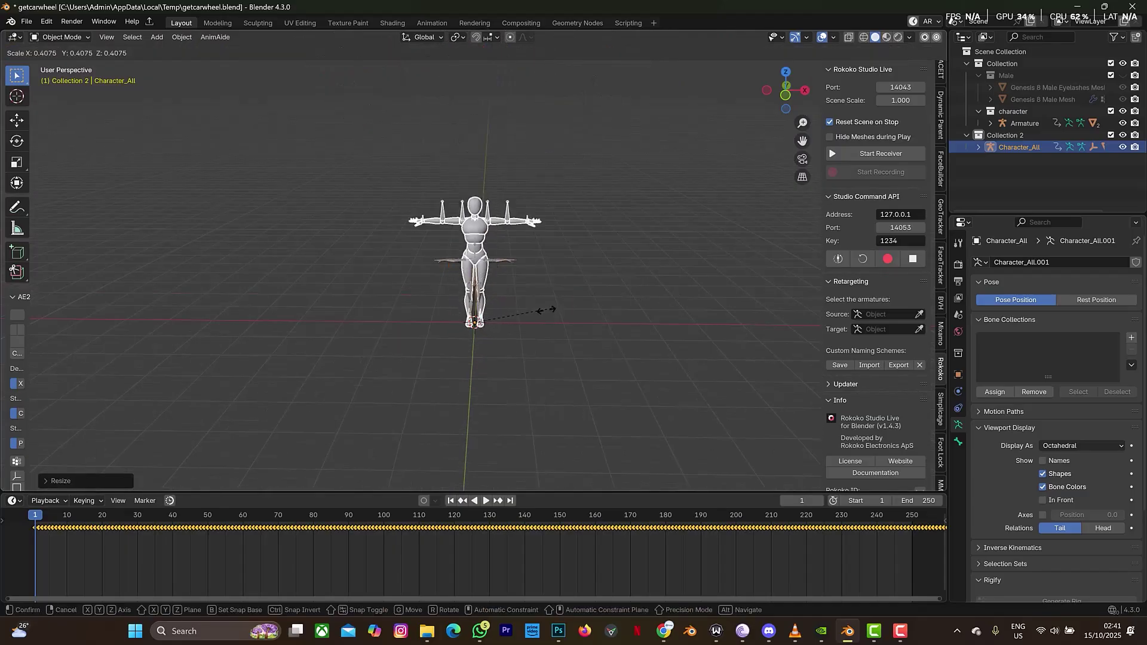
click(523, 297)
scroll(524, 295, up, 2)
scroll(523, 295, up, 5)
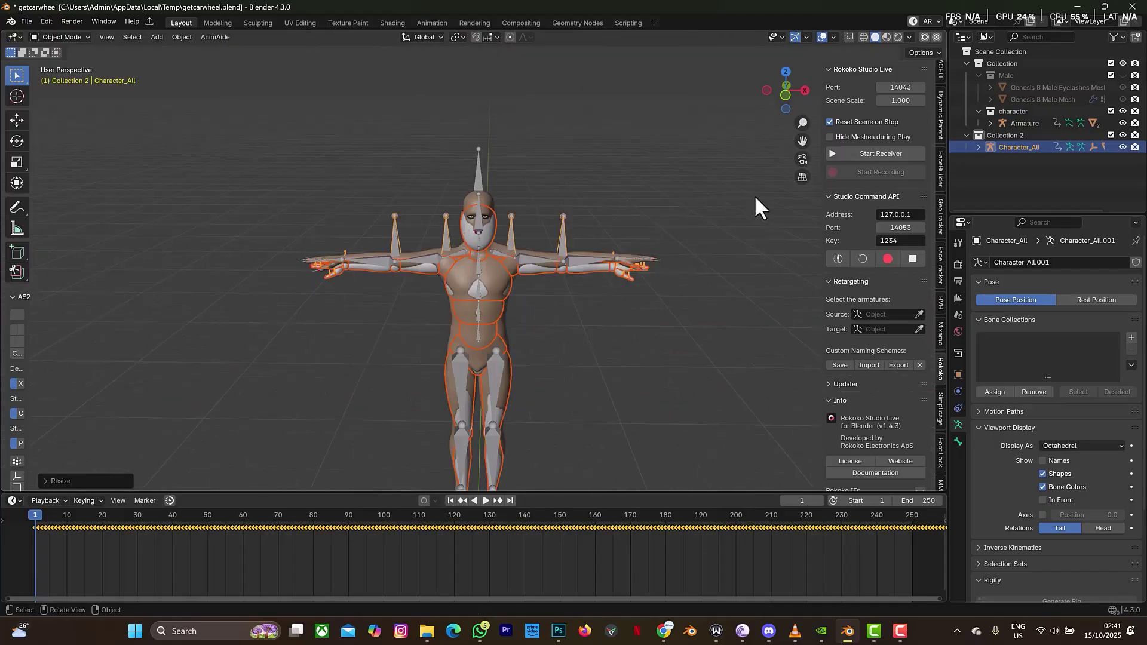
- Fine-tune Character_All's scale in the front view so its body lines up with the male character, and deselect it
click(786, 94)
key(s)
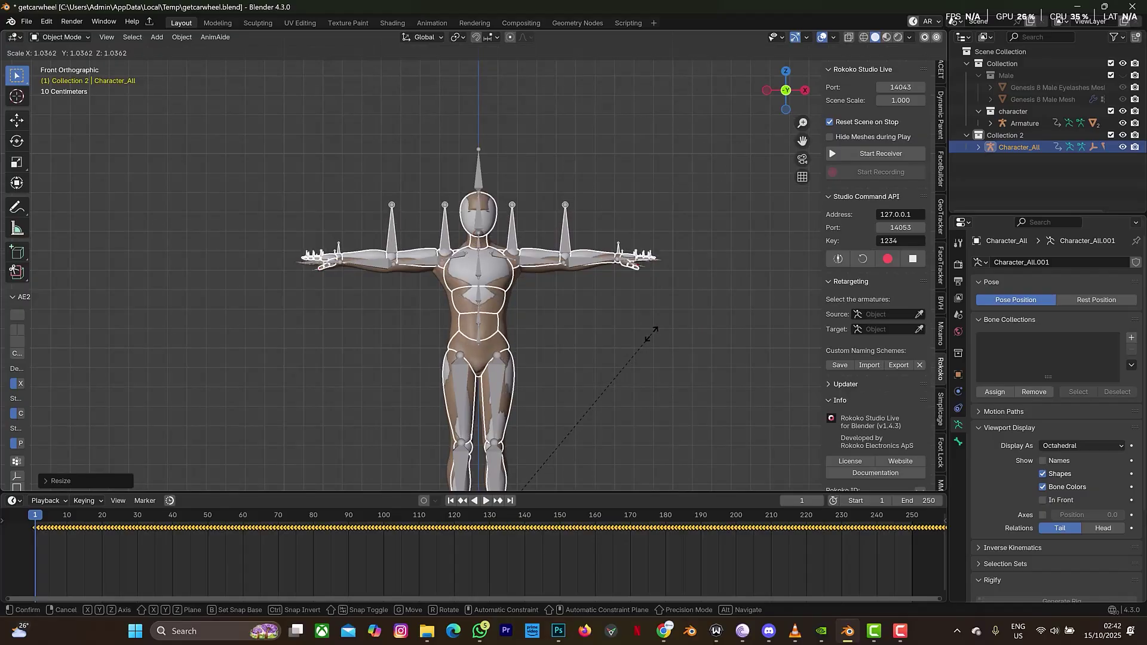
click(646, 334)
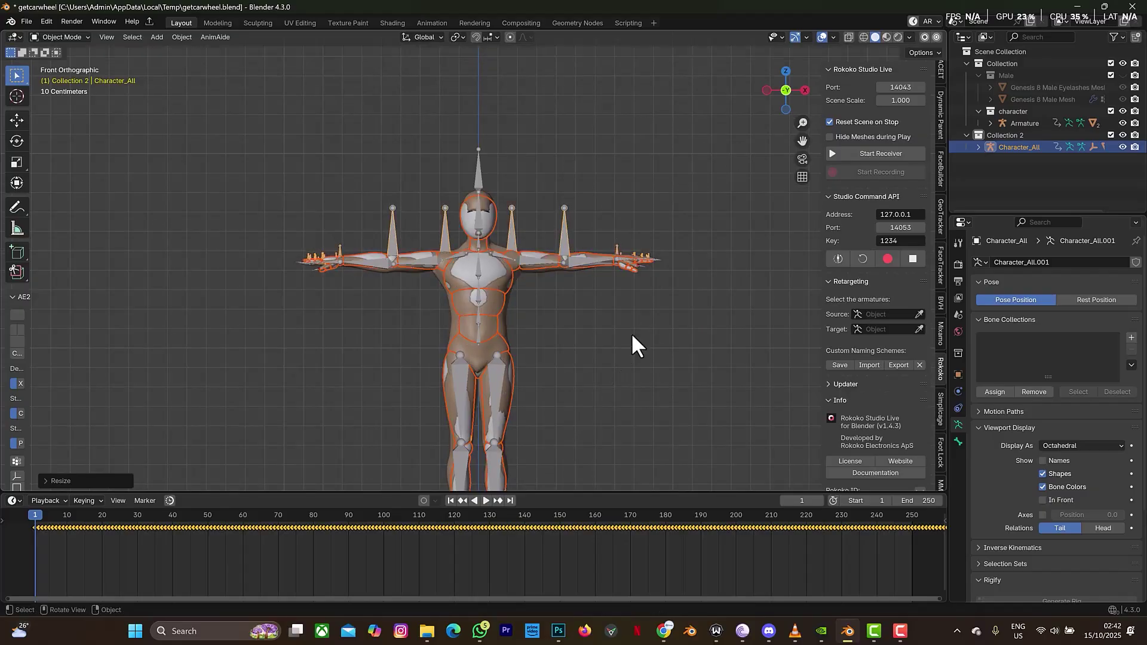
scroll(605, 348, down, 3)
drag(788, 94, 743, 270)
click(728, 284)
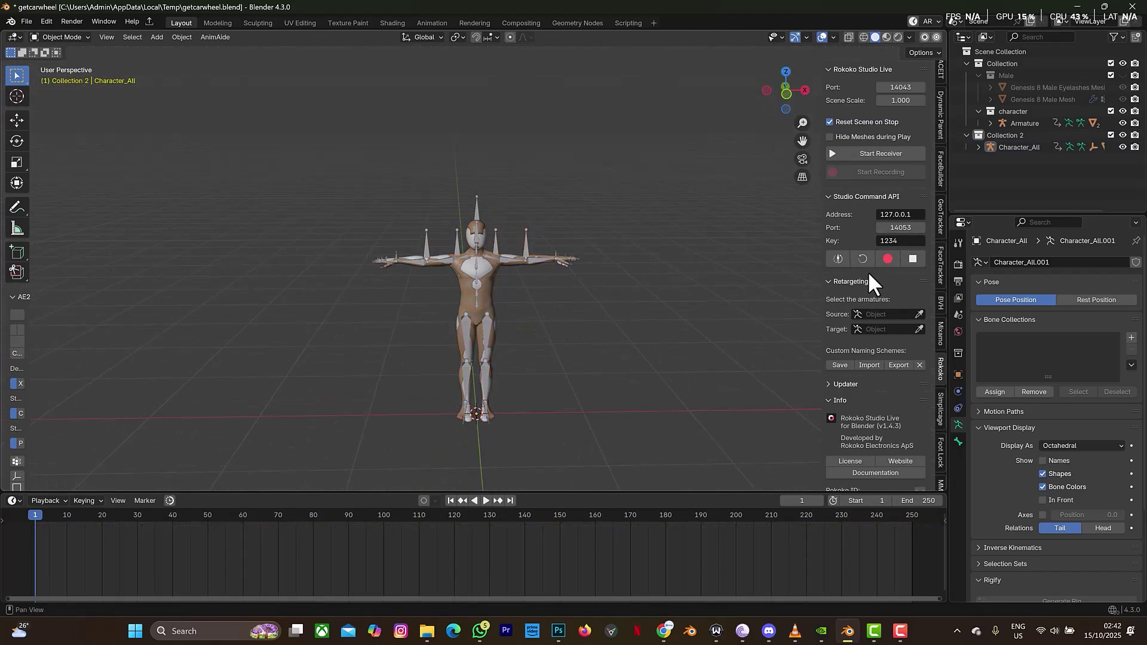
- Try Armature as the source for the Rokoko retargeting
scroll(572, 234, up, 2)
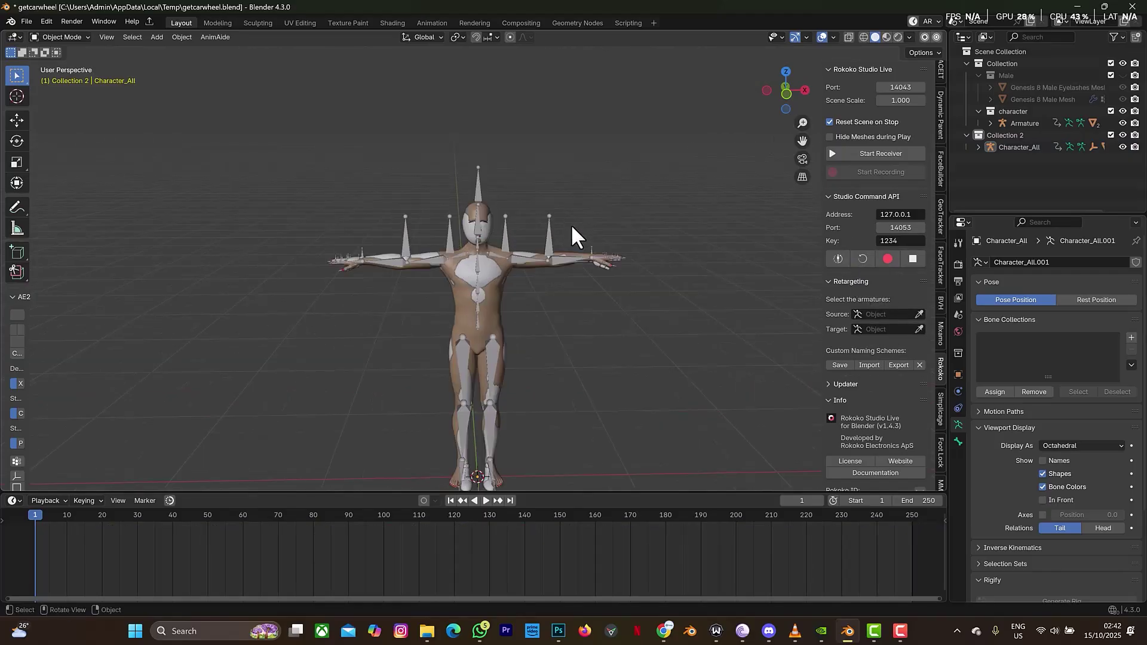
click(919, 315)
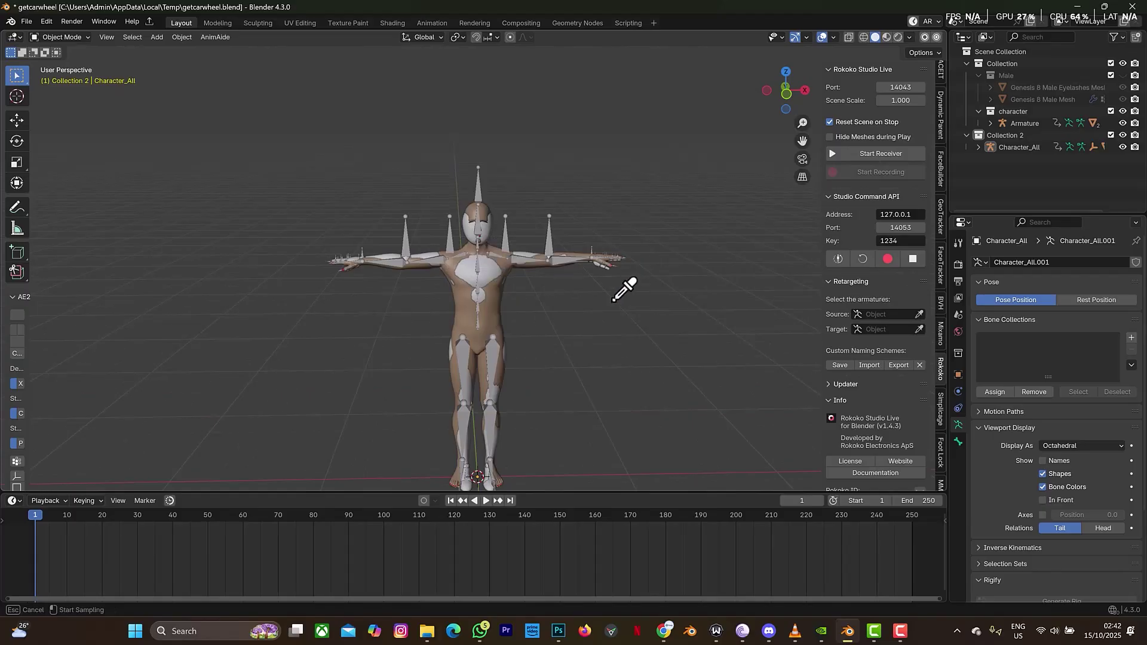
key(Escape)
click(883, 315)
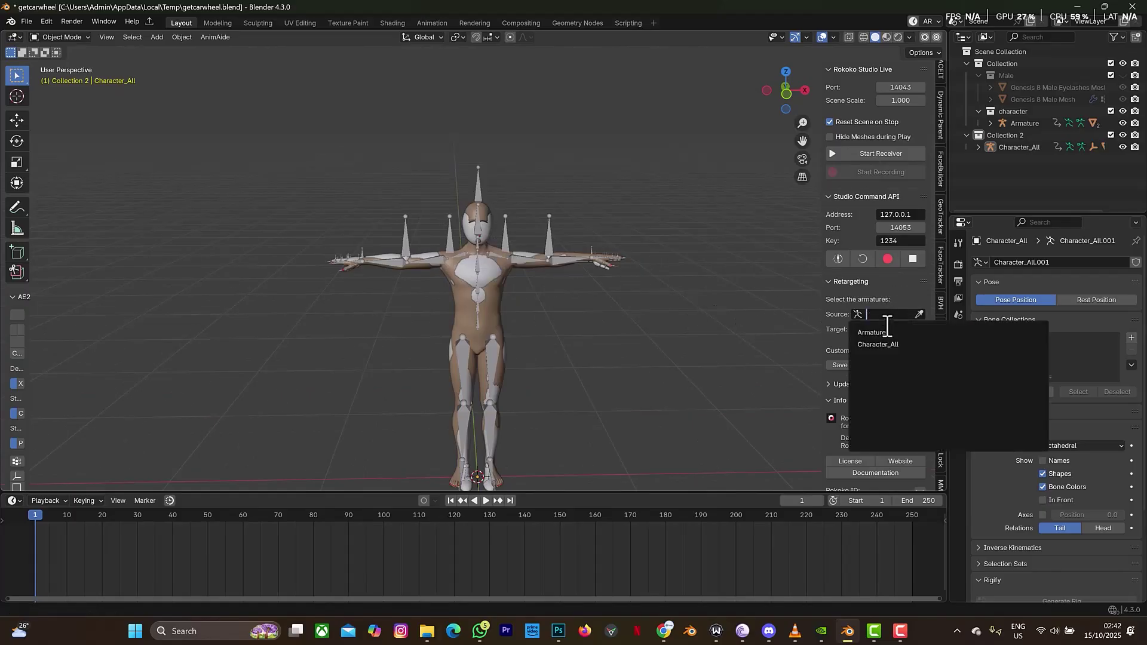
click(878, 332)
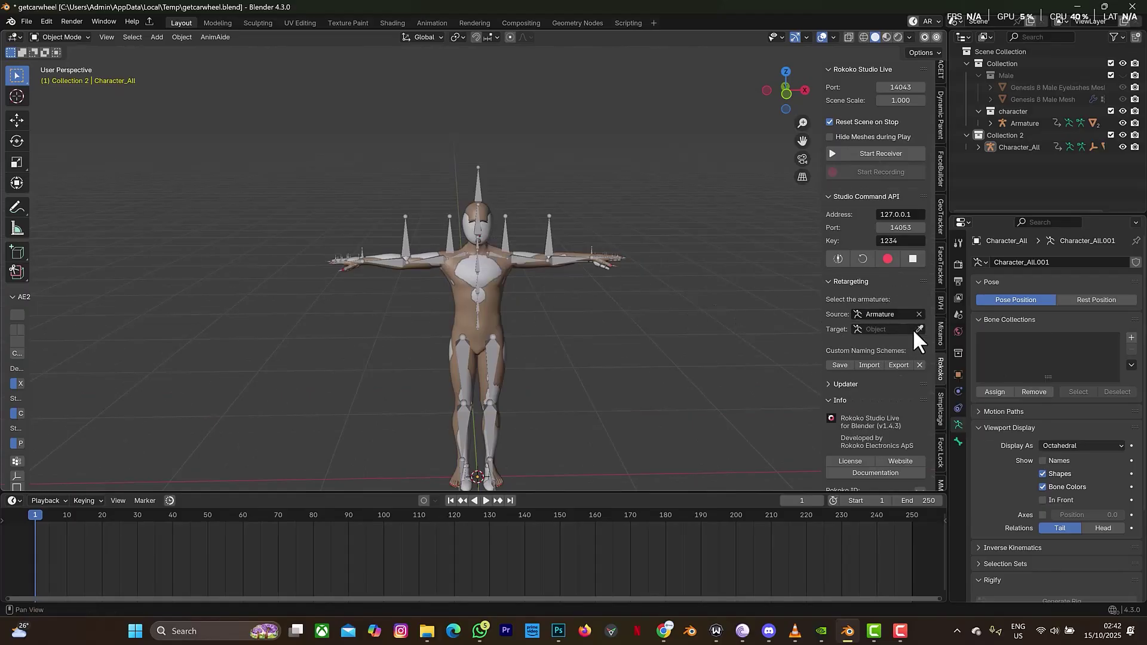
click(901, 330)
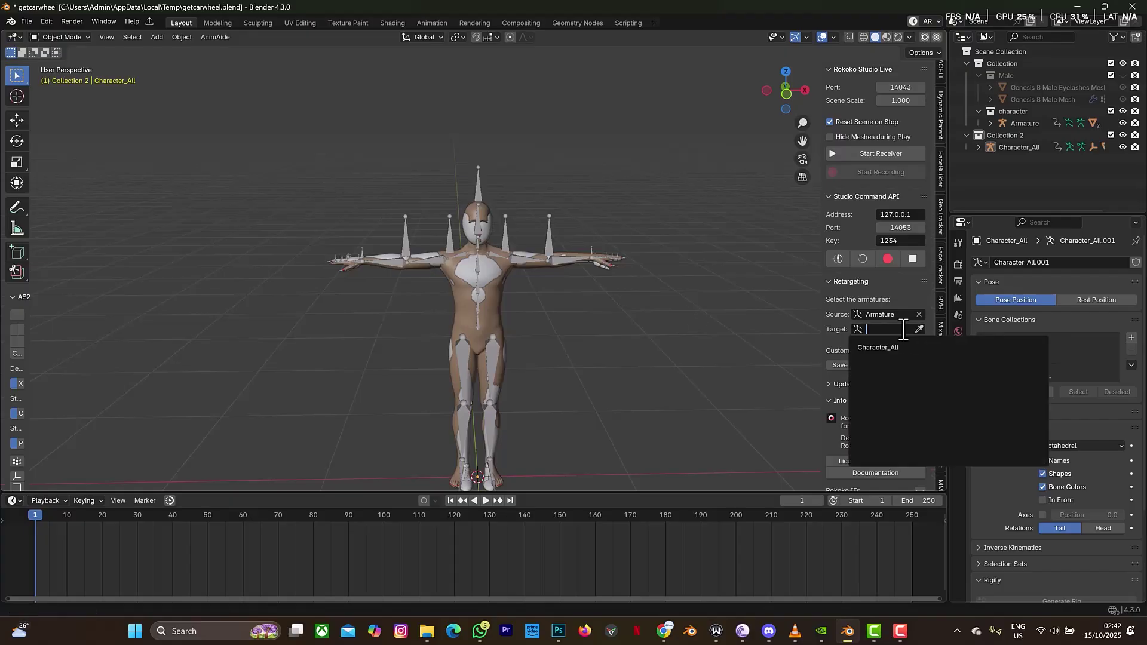
click(886, 323)
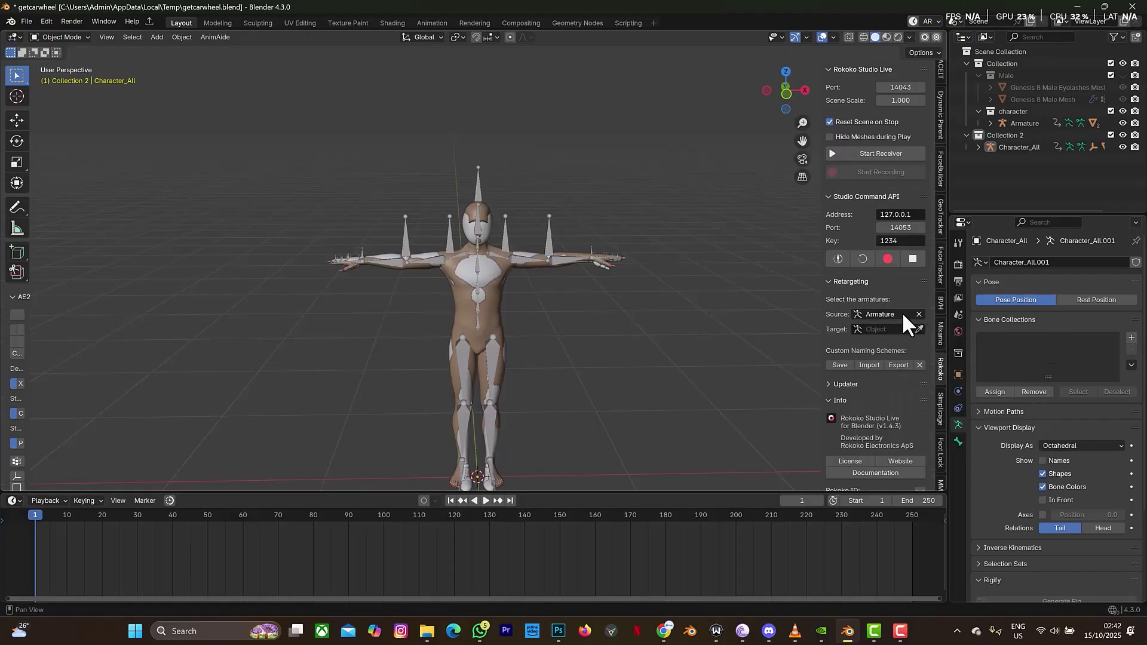
- Set the retargeting source to Character_All and the target to Armature, and build the bone list
click(902, 313)
click(898, 341)
click(895, 328)
click(892, 347)
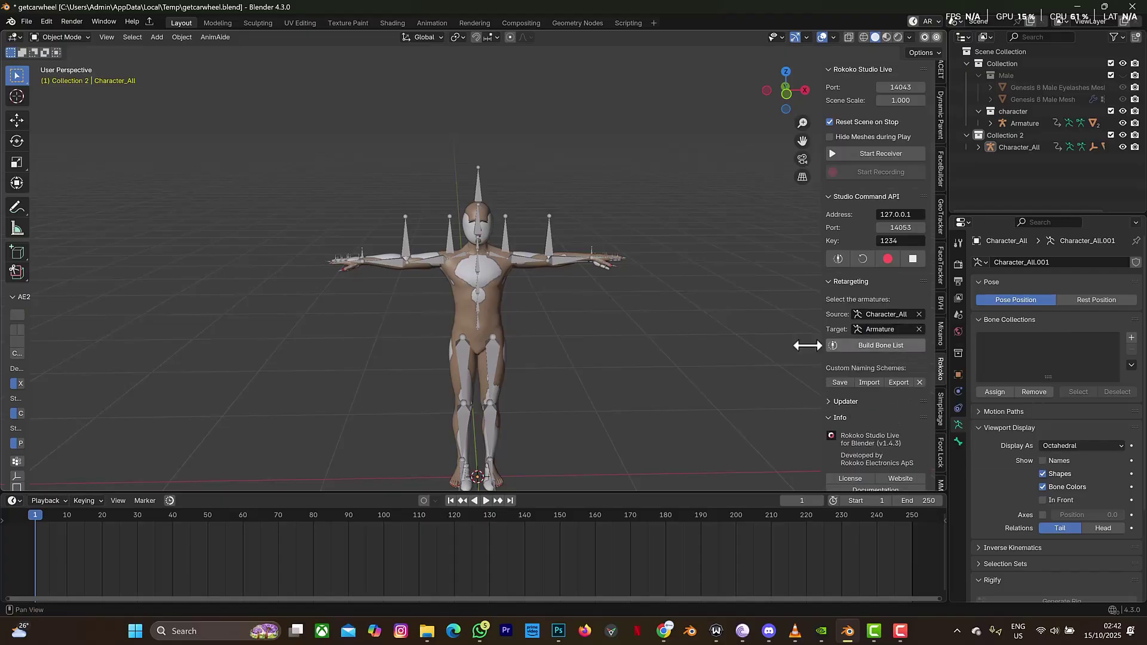
click(889, 347)
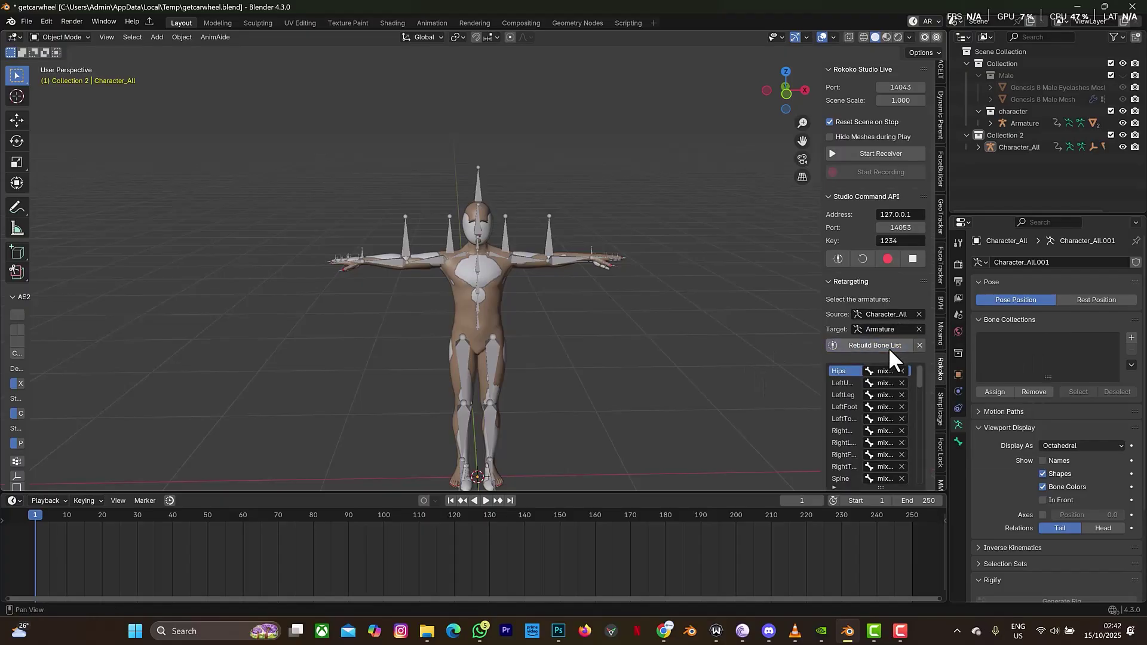
- Look through the mapped bones and retarget the animation with Auto Scale on and the Rest pose
scroll(899, 360, down, 1)
scroll(904, 457, down, 3)
scroll(912, 457, down, 2)
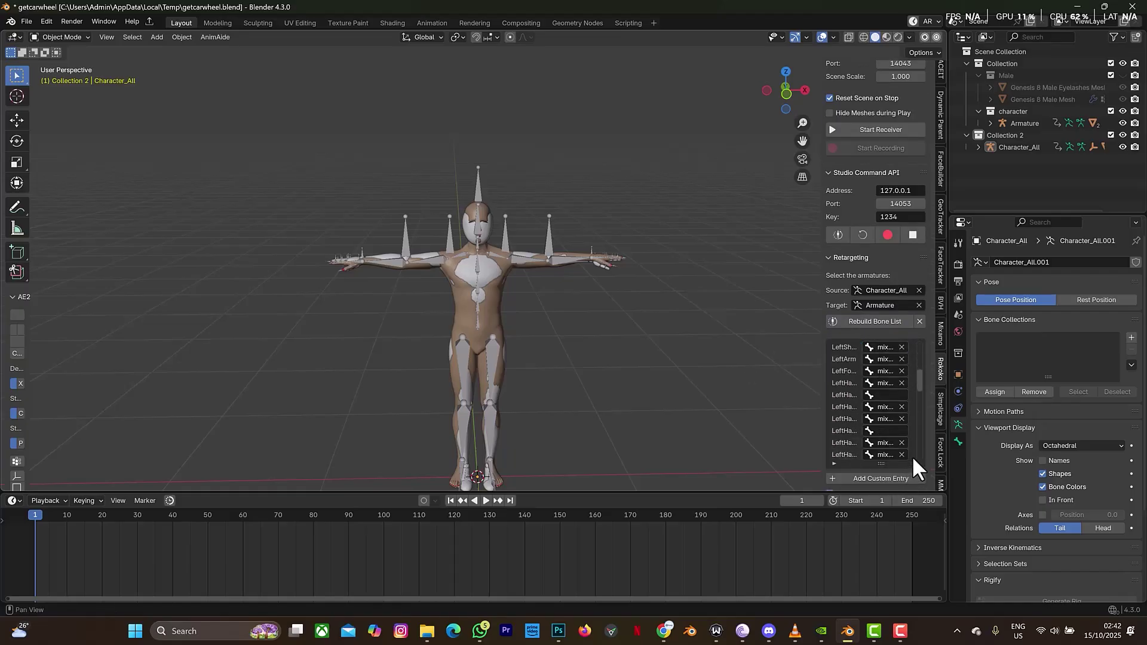
scroll(929, 418, down, 6)
click(883, 383)
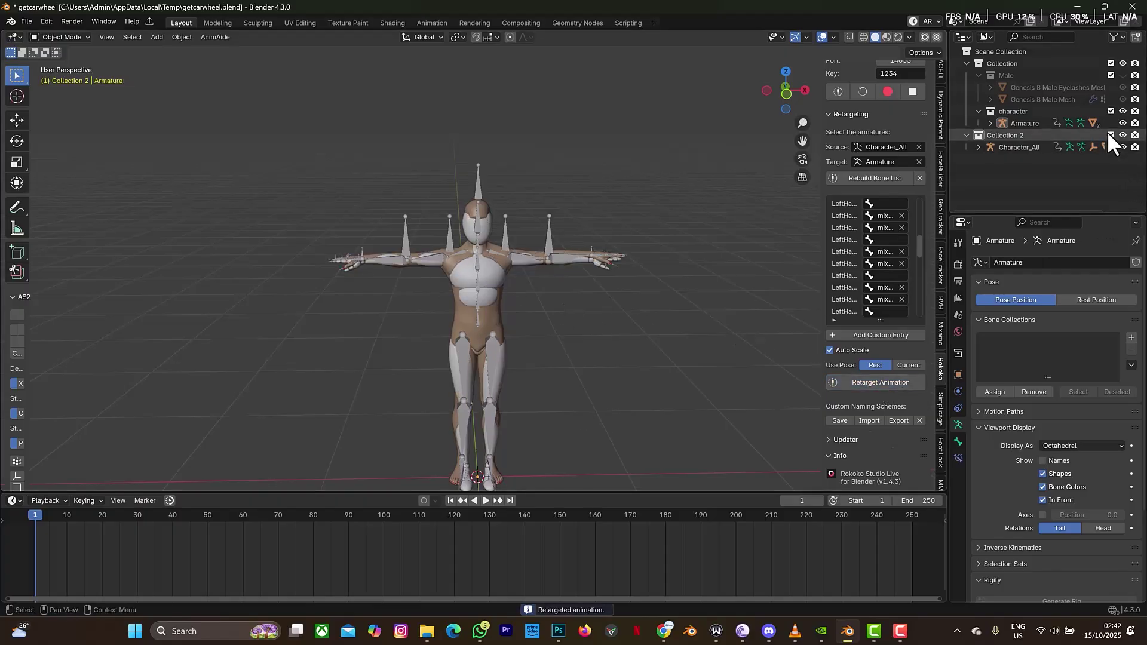
- Hide Collection 2 and play the retargeted dance on the male character, viewing it from behind and pausing at frame 204
click(1123, 135)
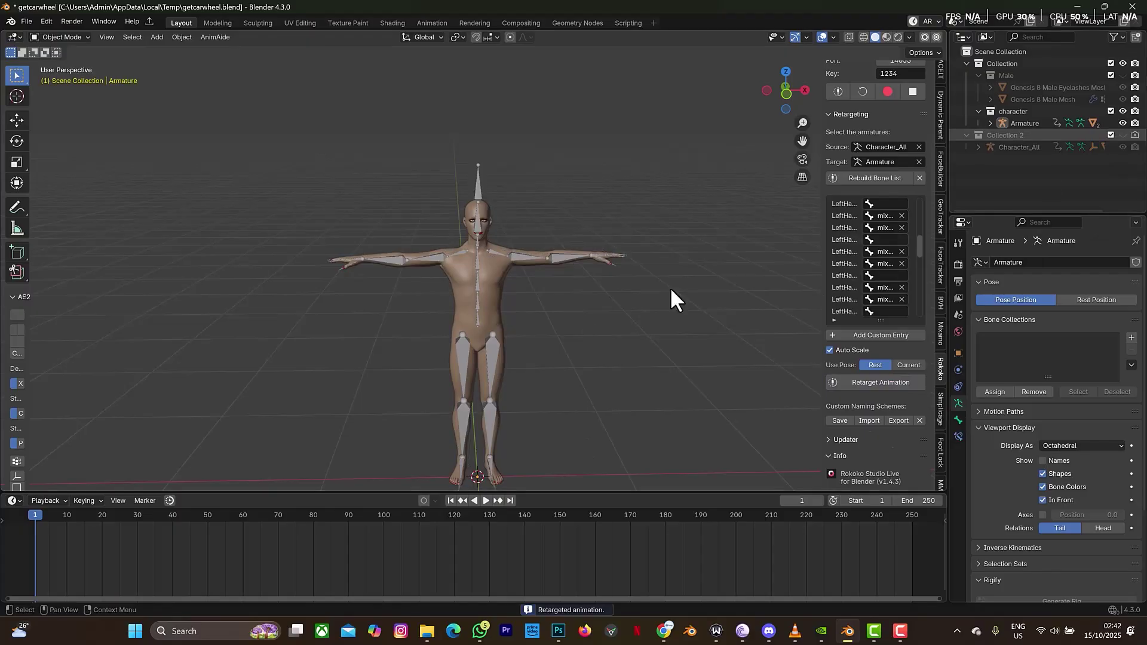
drag(801, 146, 802, 77)
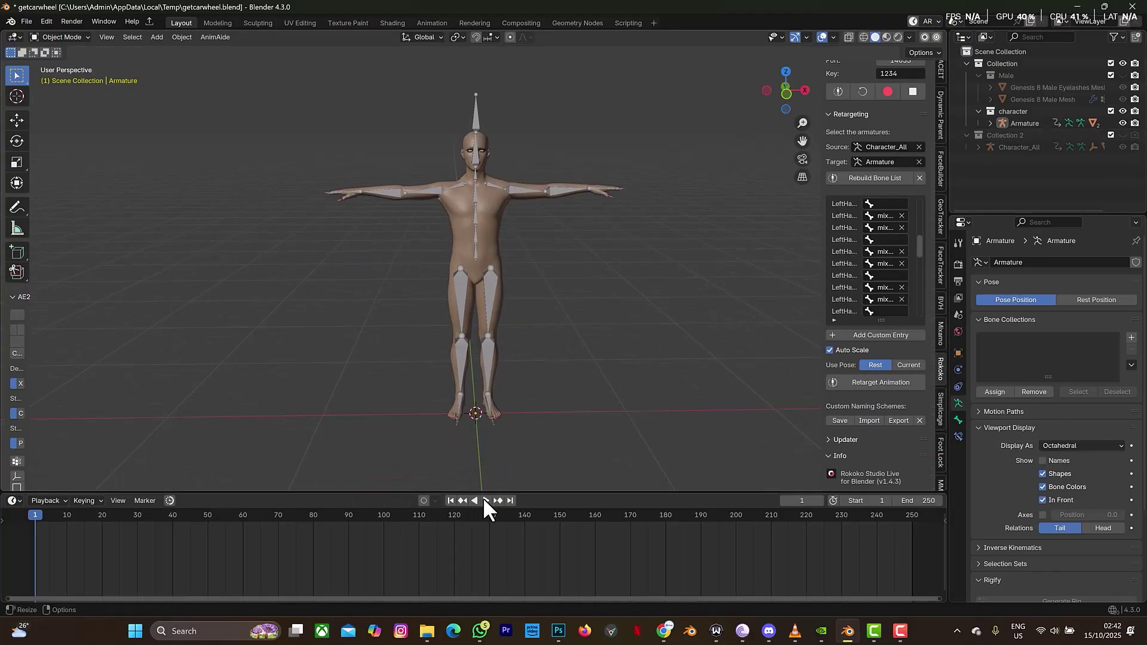
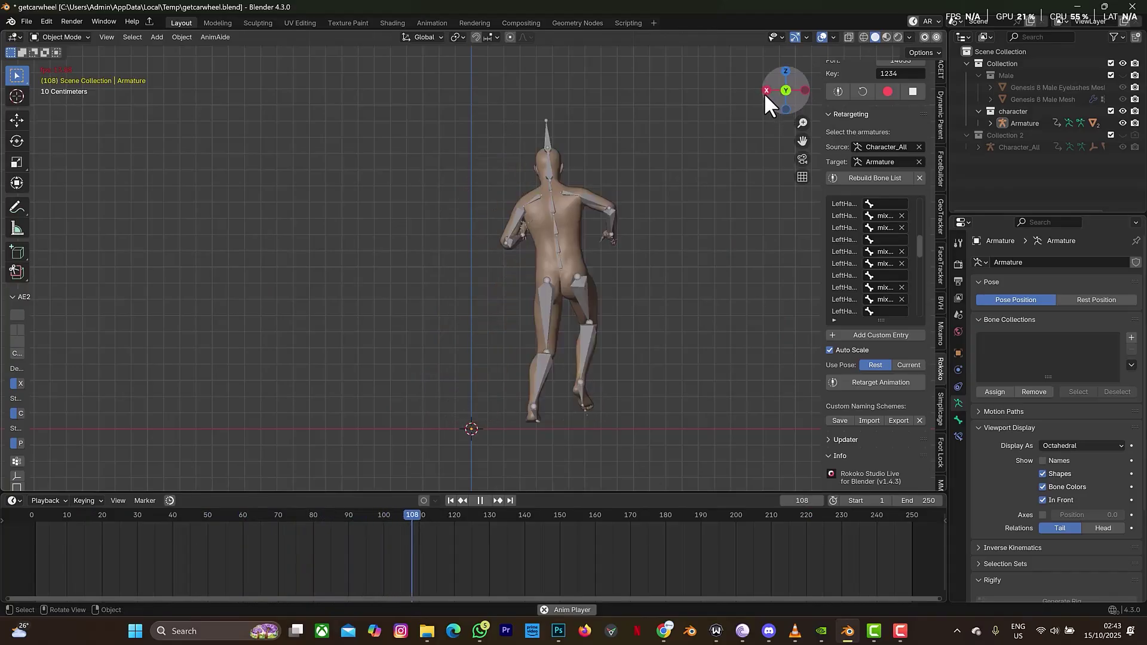
drag(764, 86, 711, 98)
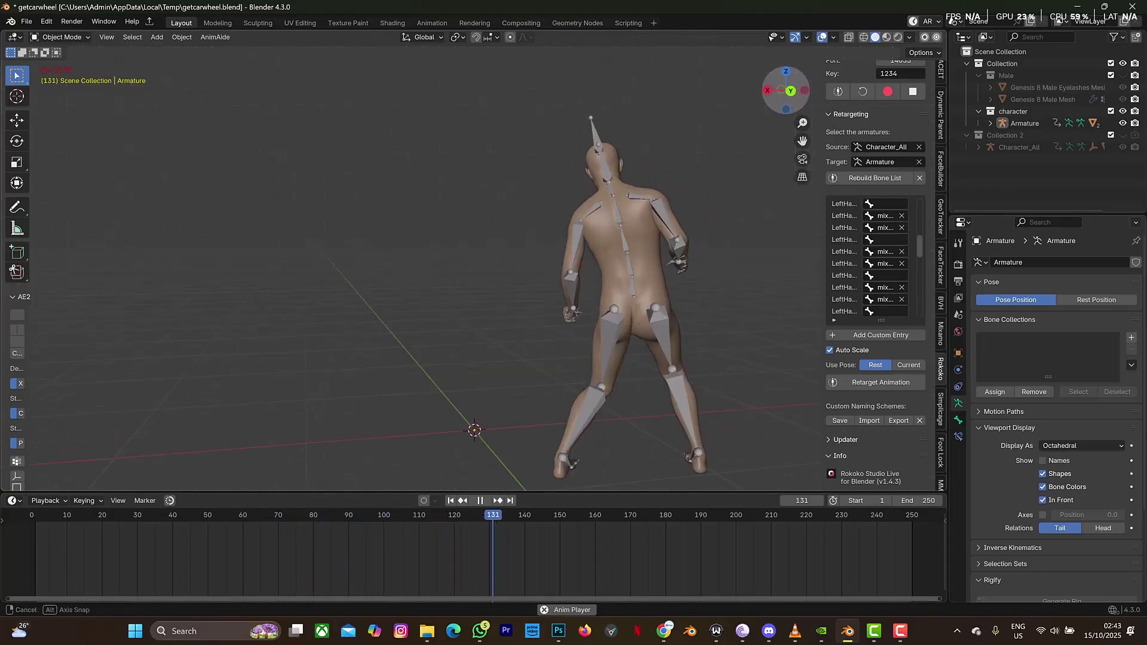
click(788, 85)
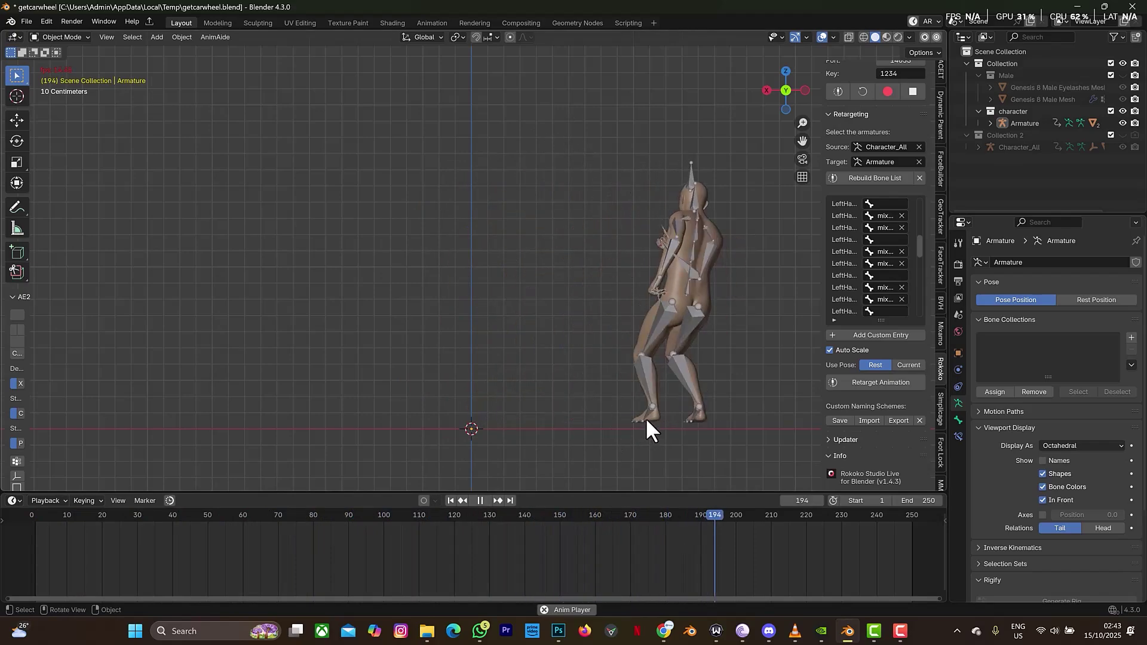
key(space)
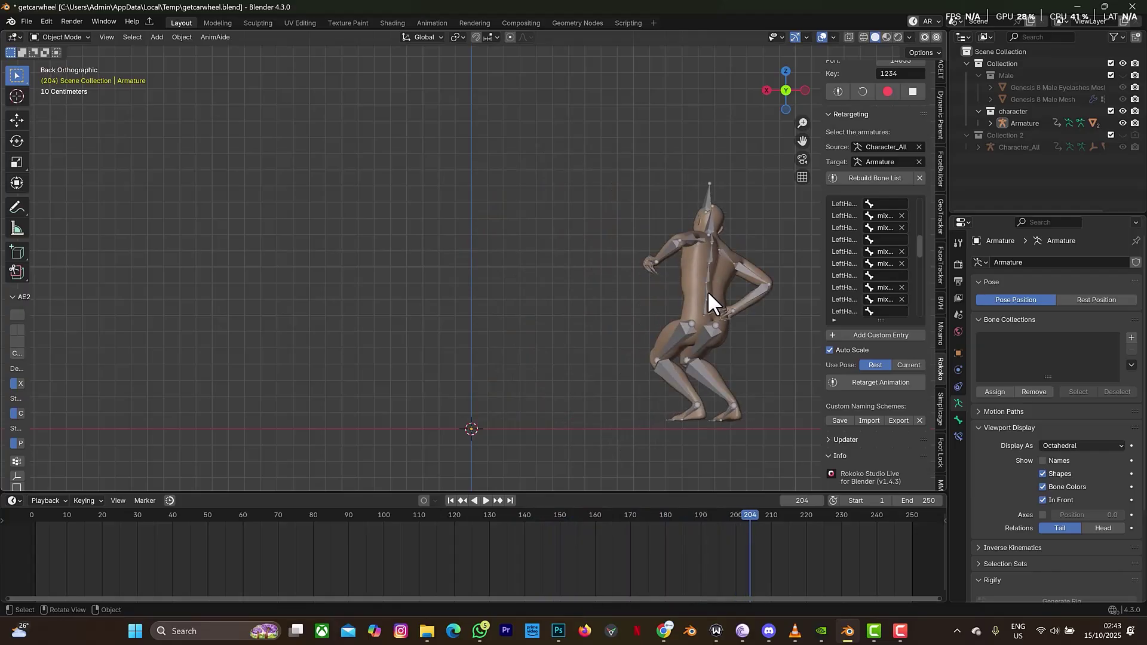
- Lower the male character's armature slightly along the Z axis and replay the animation from frame 0
click(709, 291)
key(g)
key(z)
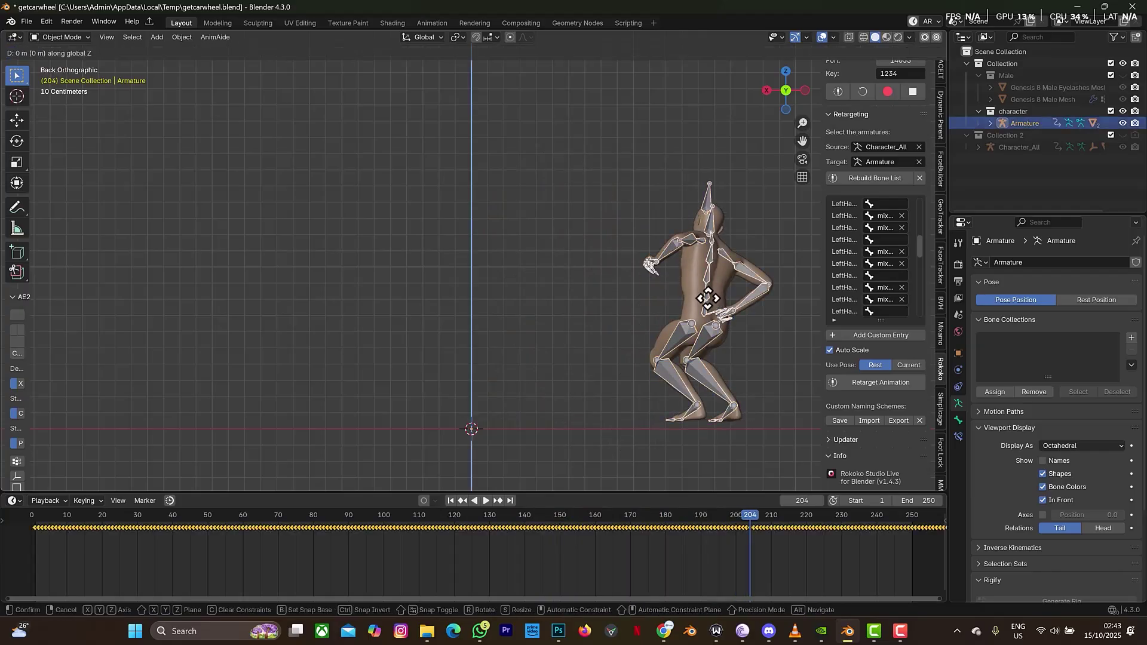
click(708, 301)
drag(742, 516, 33, 627)
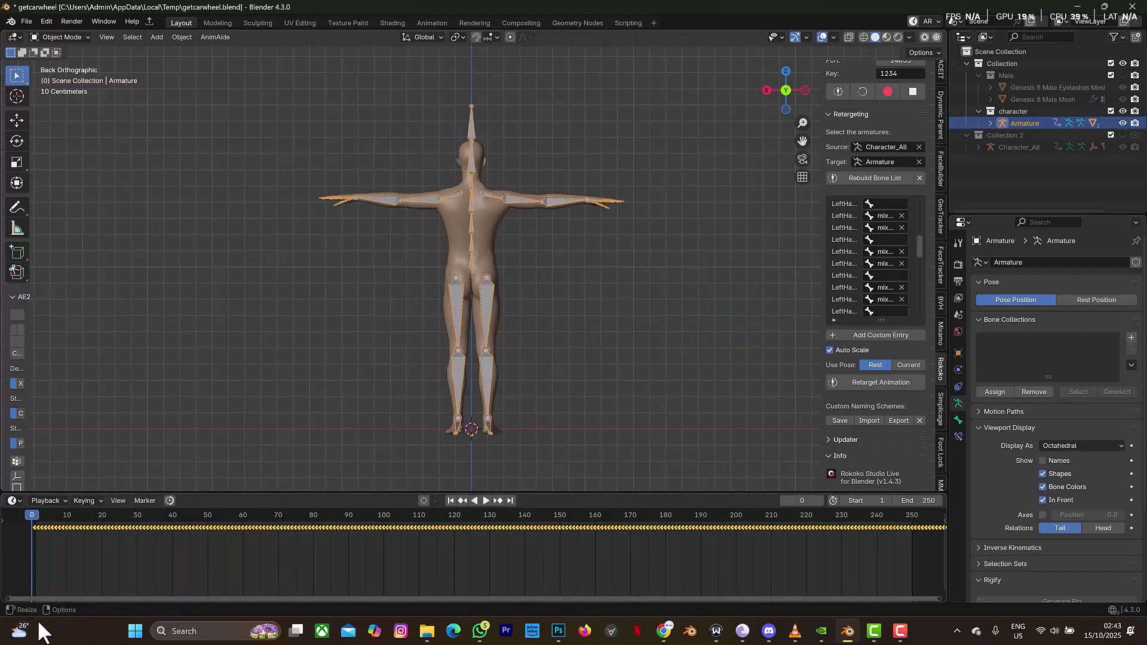
click(487, 501)
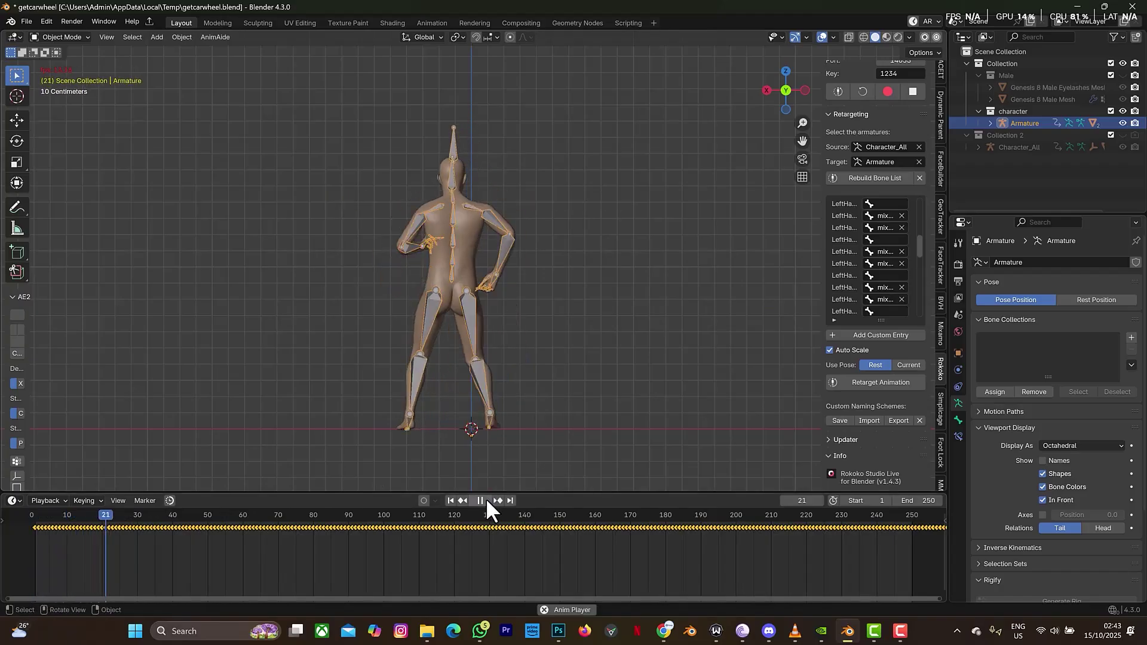